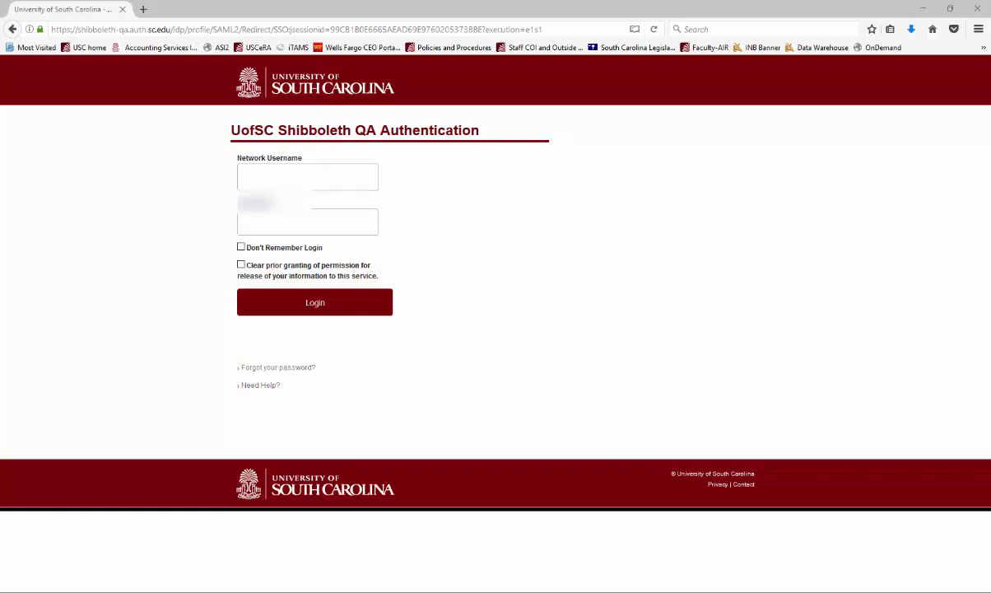
Log in to the university authentication page with the network username and the account password
click(307, 177)
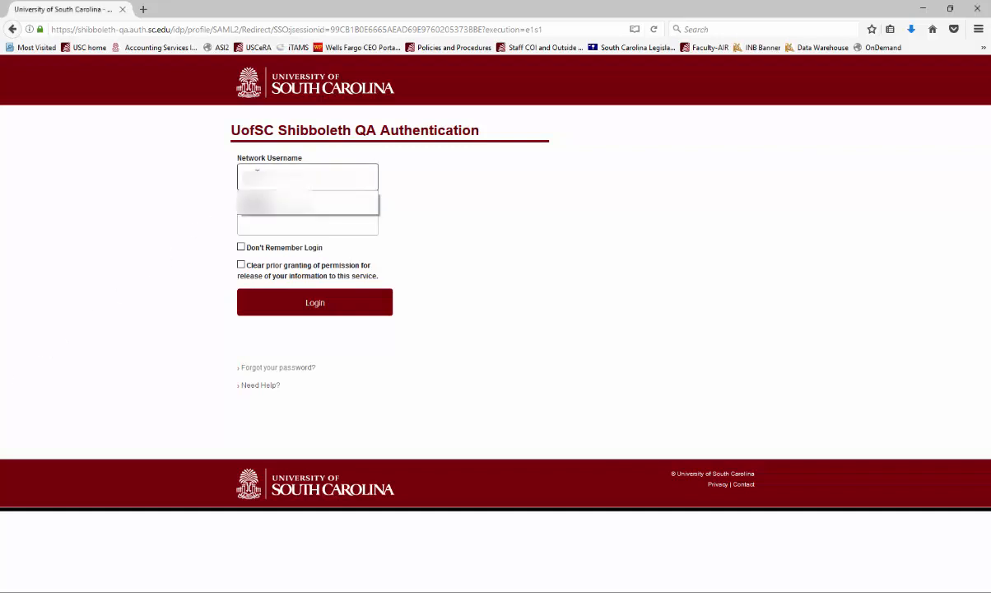
click(260, 203)
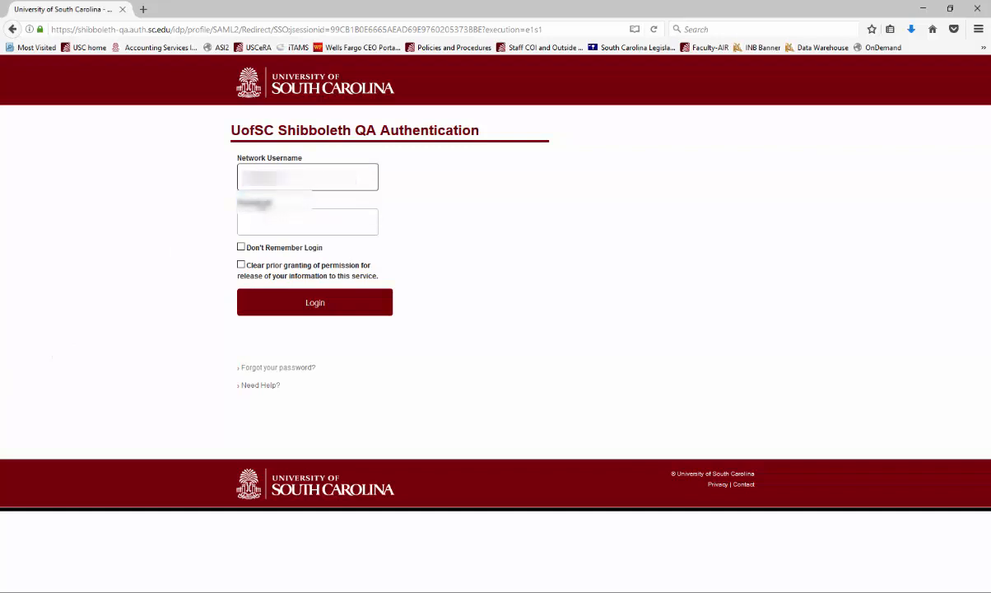
click(267, 217)
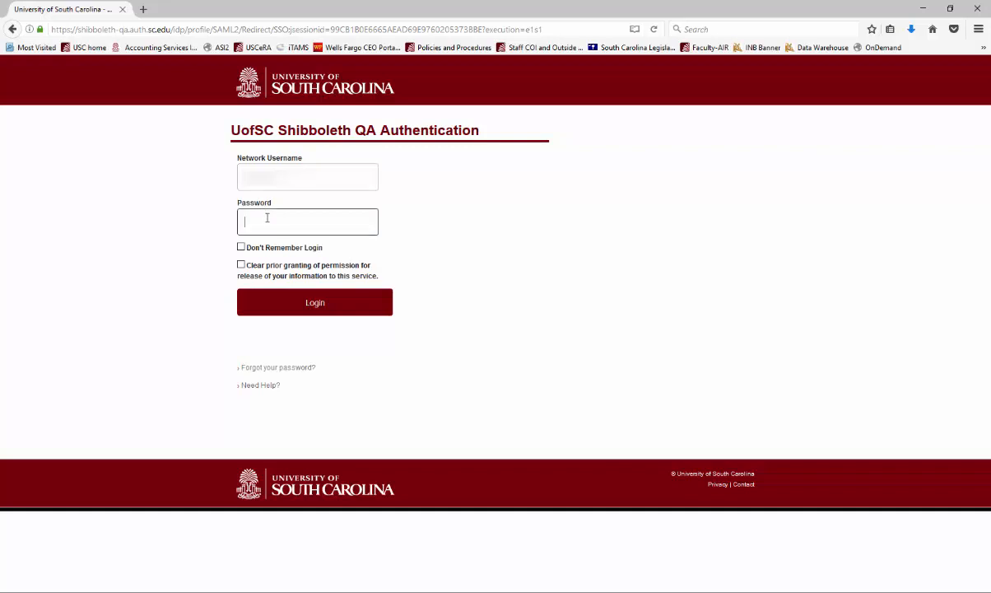
text(••••••••••)
key(Return)
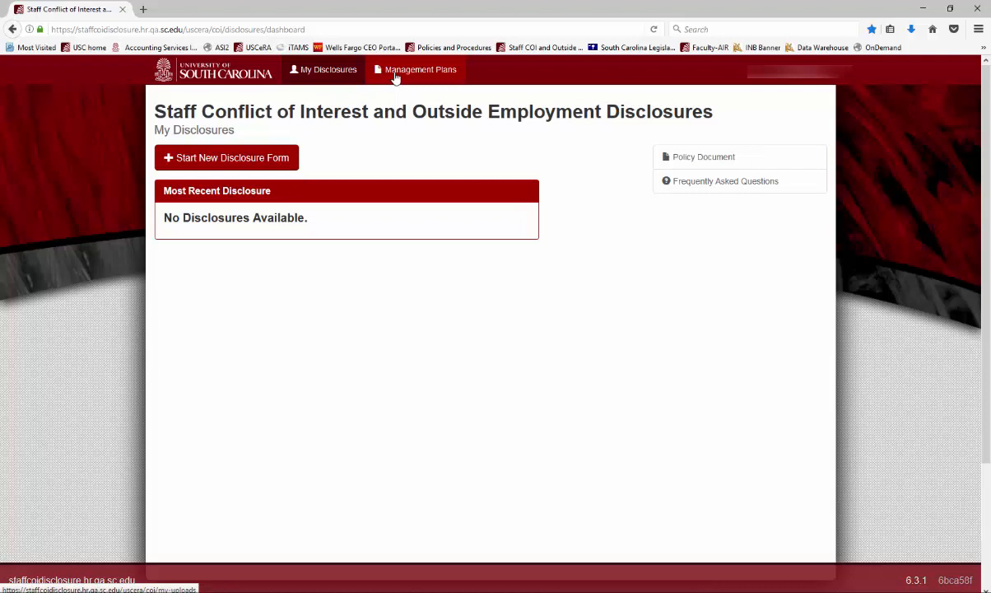
Start a new staff disclosure form from the My Disclosures page
click(330, 73)
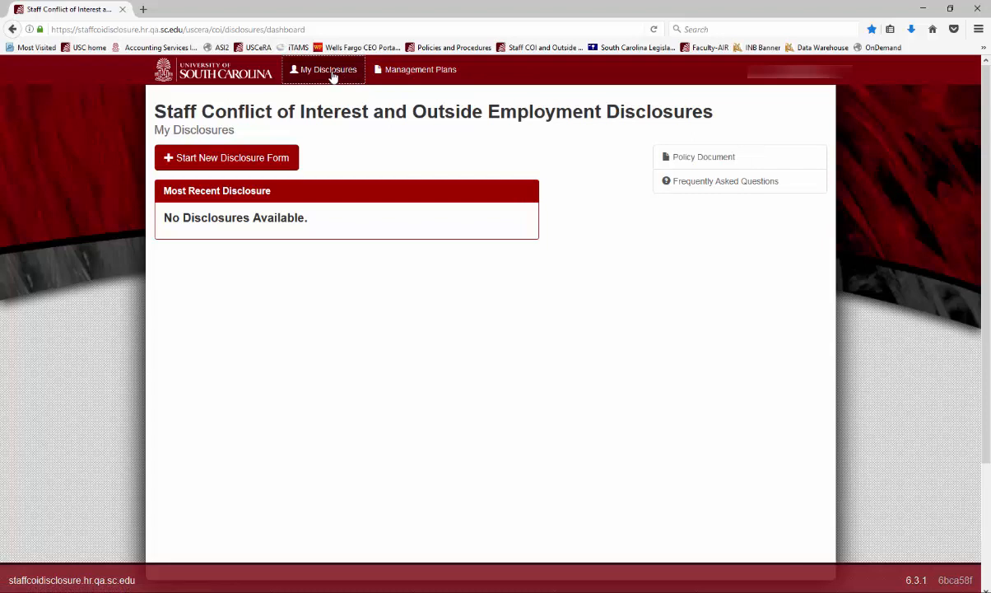
click(284, 159)
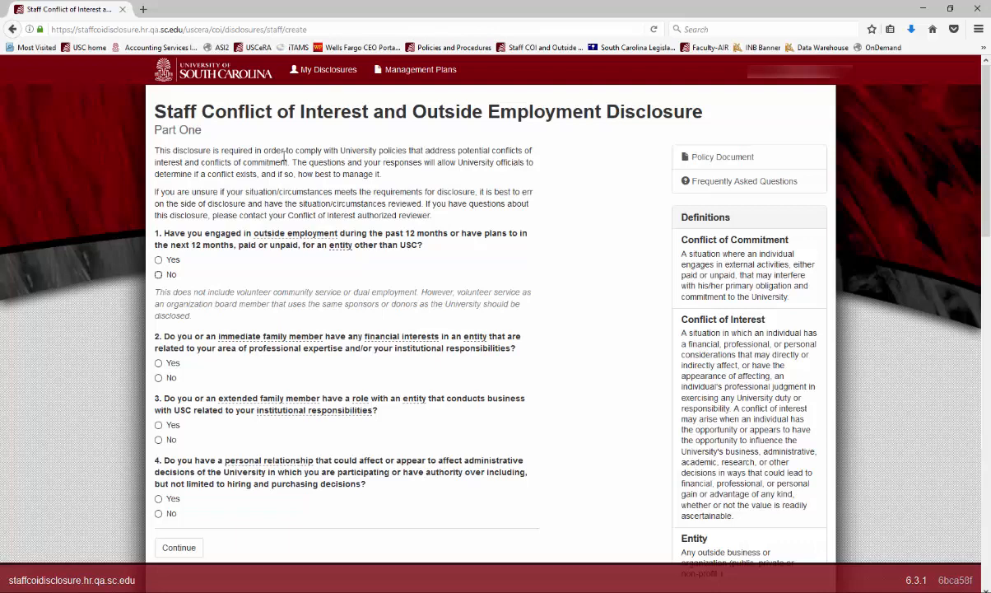
Answer Yes to all four Part One questions and continue to Part Two
mouse_move(314, 233)
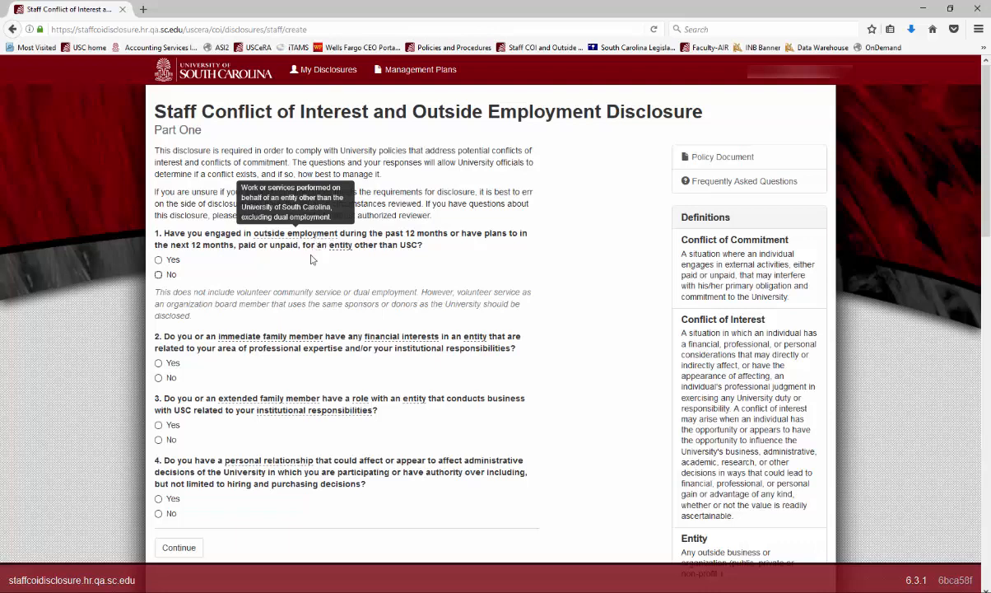
mouse_move(285, 343)
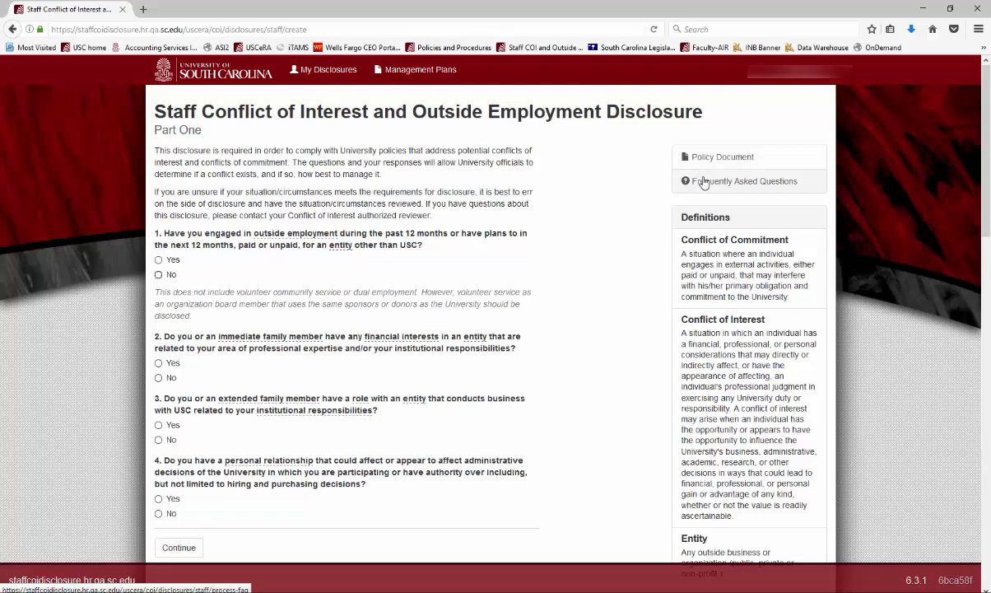
click(158, 260)
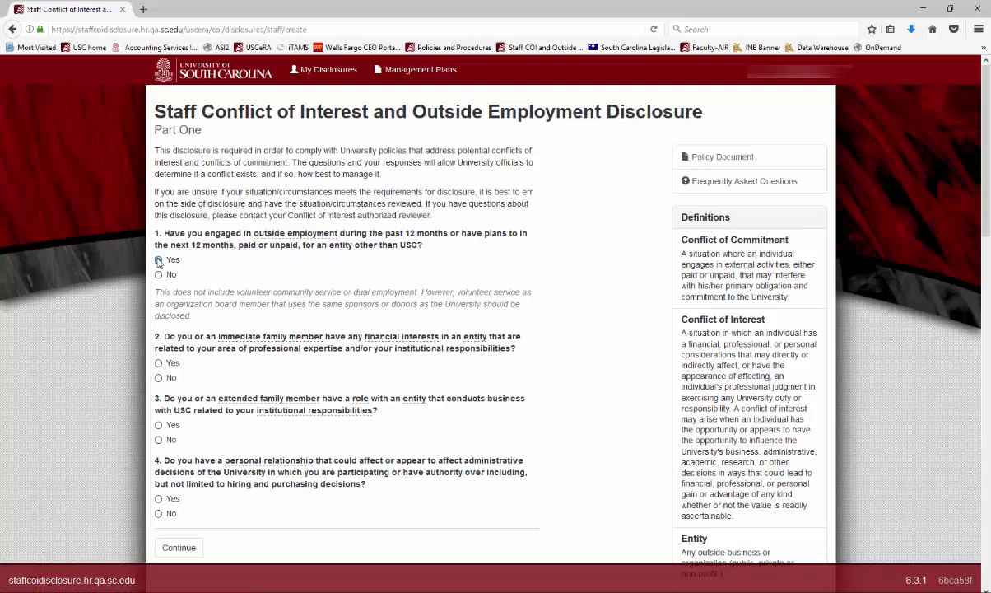
click(158, 363)
click(158, 424)
click(159, 500)
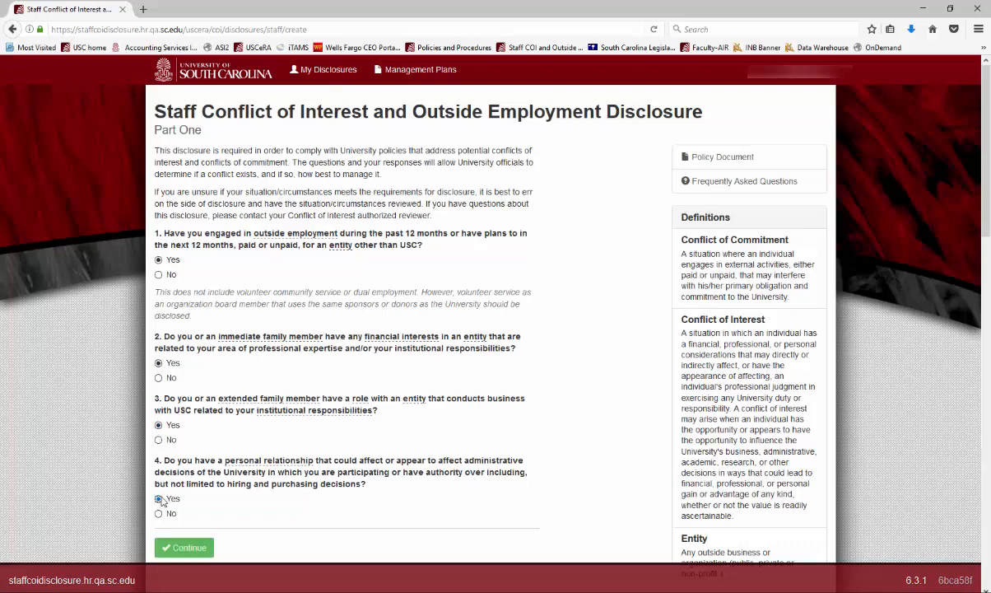
click(189, 548)
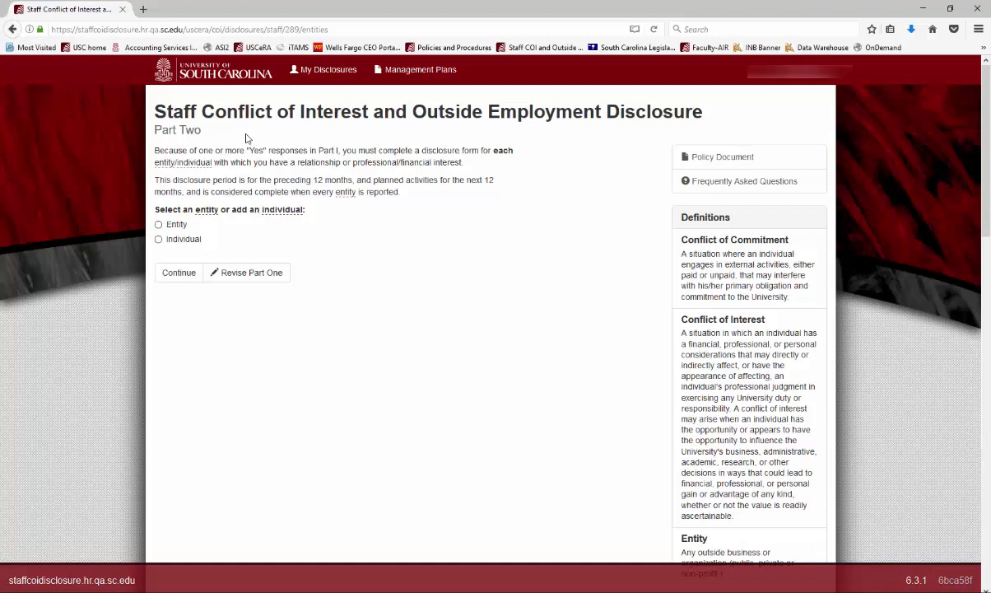
Choose Entity as the relationship to disclose and create an entity named LLC Company
click(180, 228)
click(176, 239)
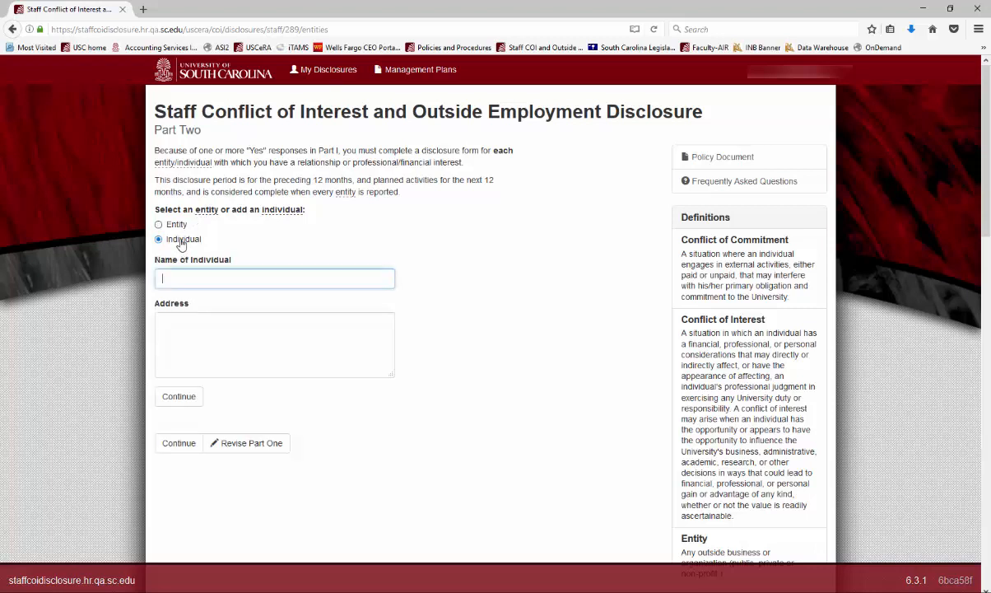
click(180, 227)
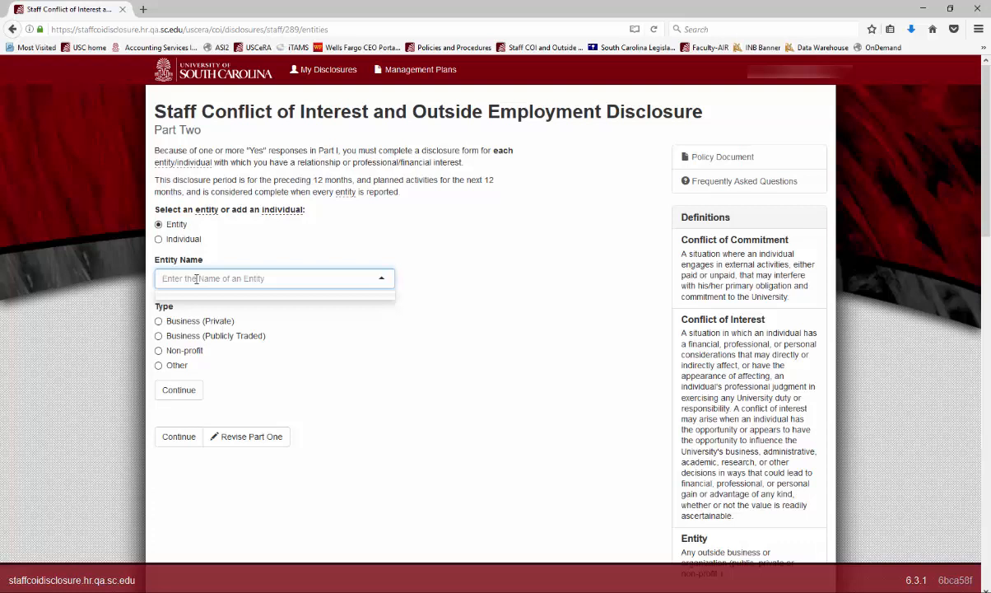
text(LLC)
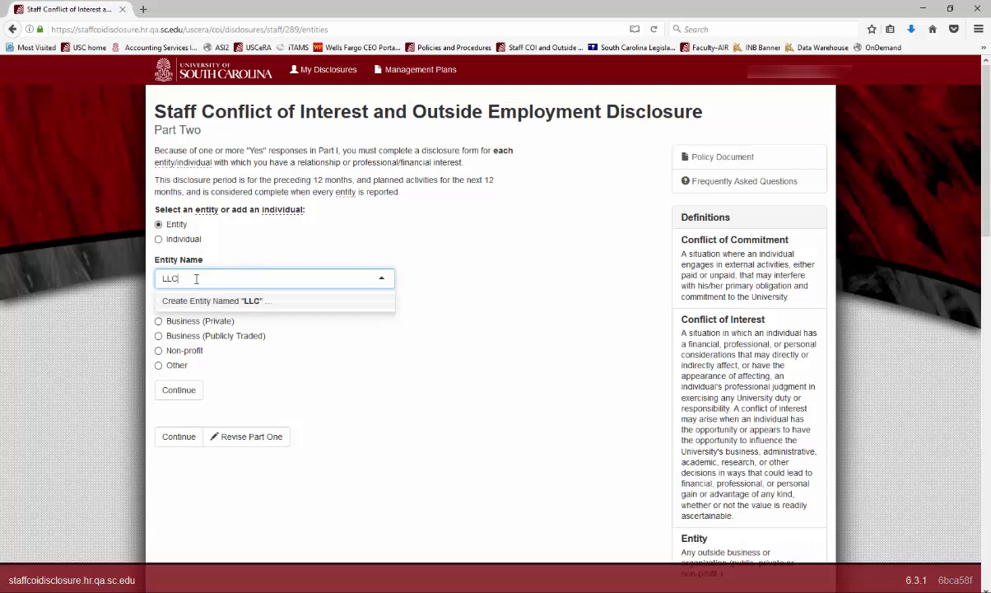
text( Company)
key(Return)
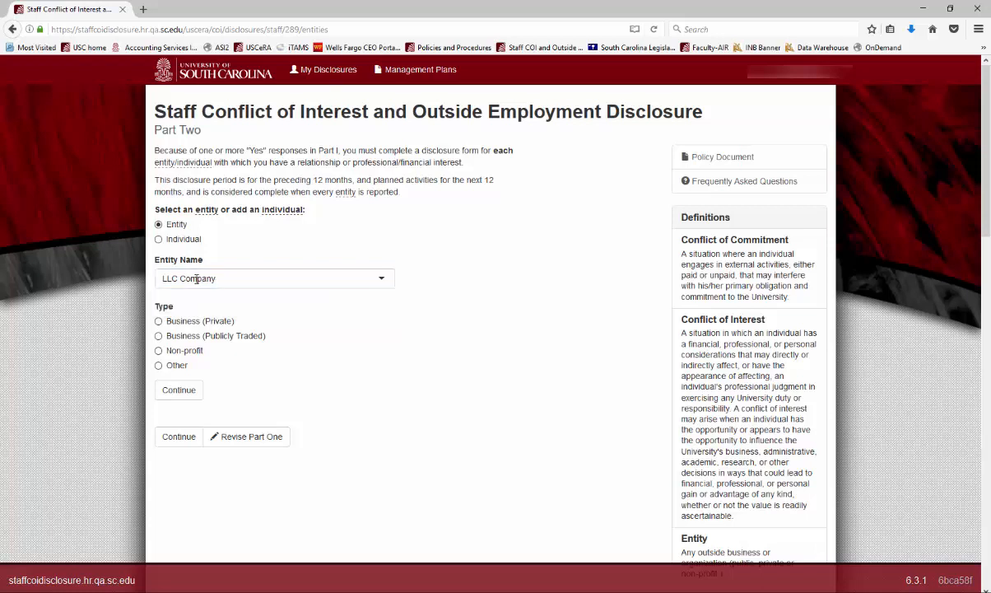
Set the entity type to Business (Private), enter its postal address, and add it to the outside professional activities
click(159, 322)
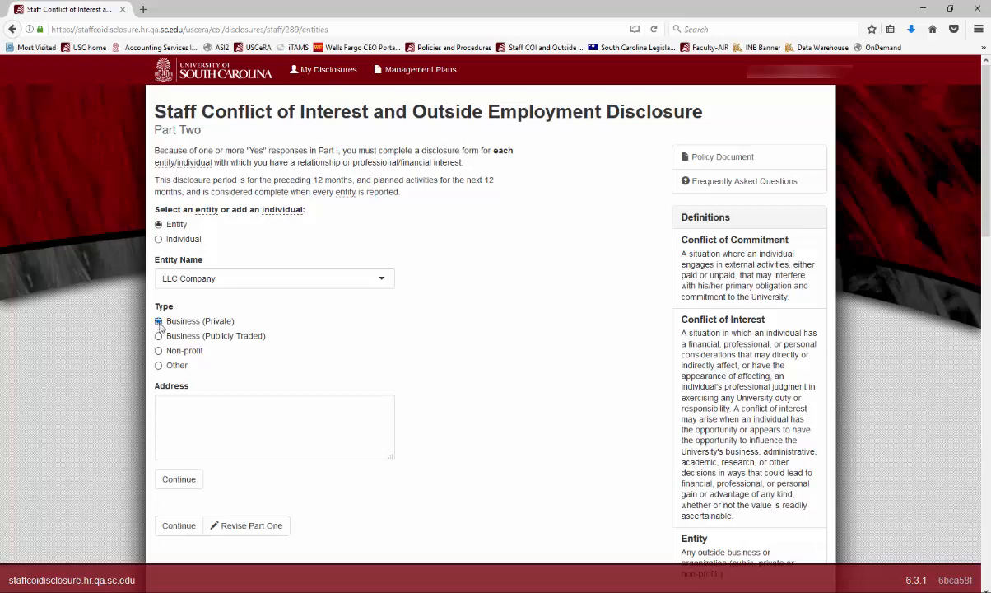
click(201, 425)
text(199)
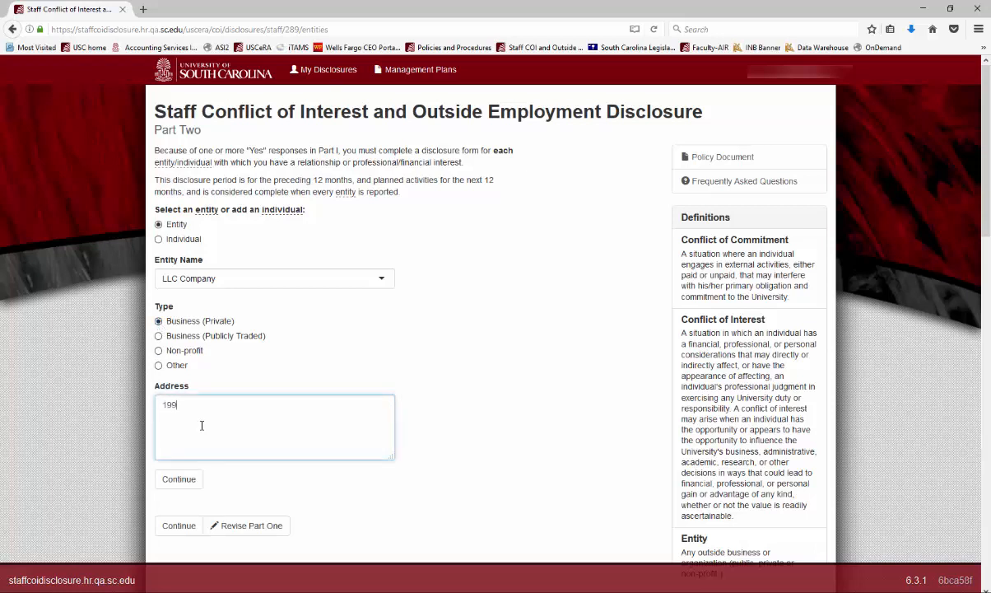
text(9 Business Way)
key(Return)
text(Columbia, SC 29208)
click(178, 478)
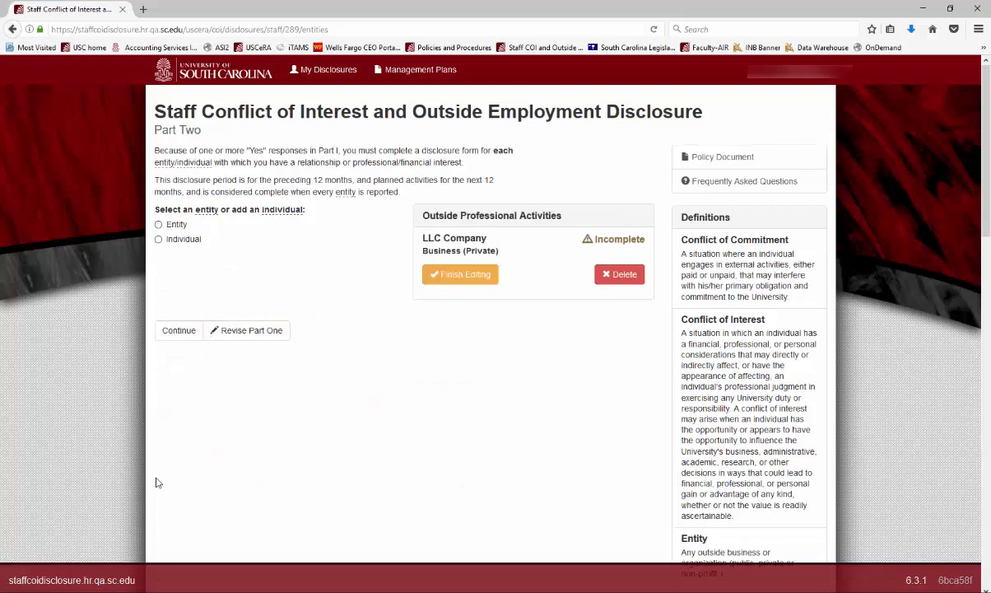
Add an individual with the placeholder xxx as both name and address
click(159, 238)
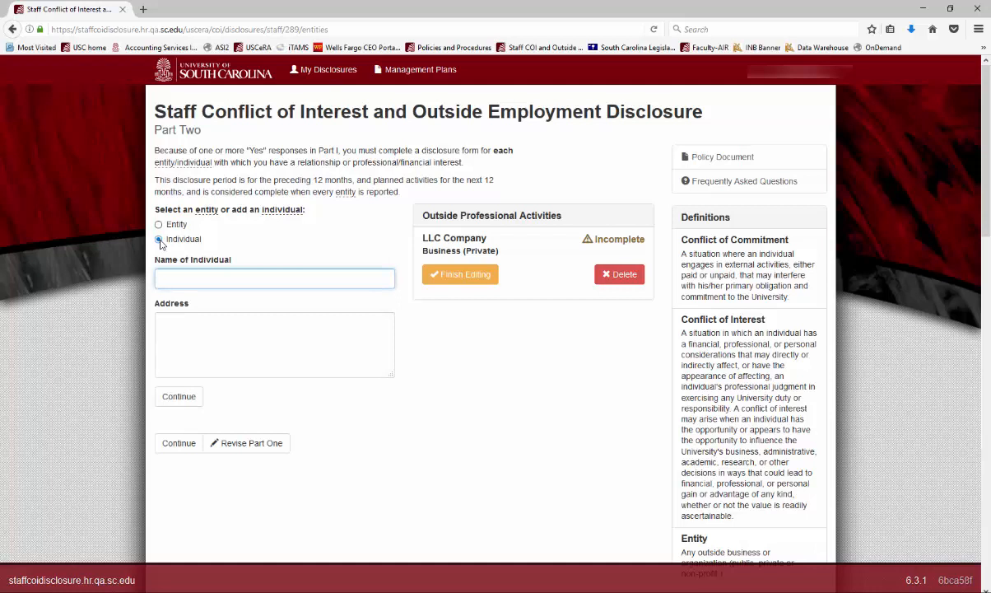
text(xxx)
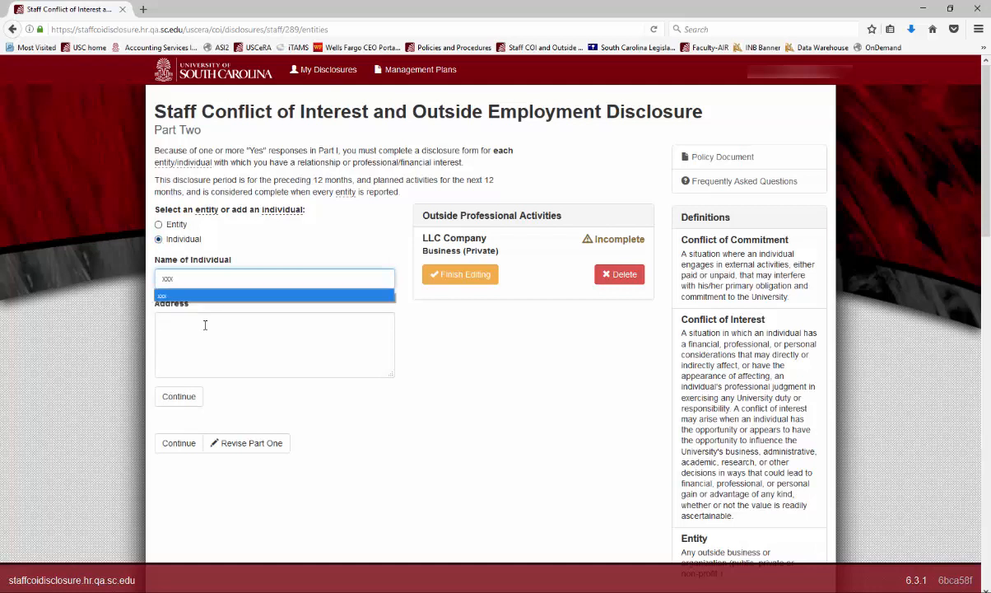
click(205, 325)
text(xxx)
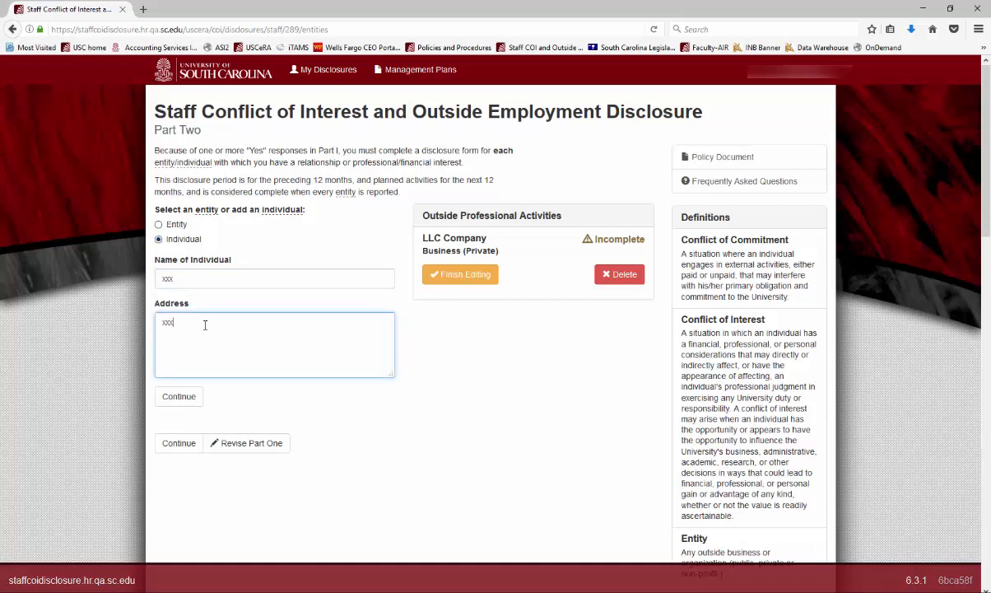
click(185, 398)
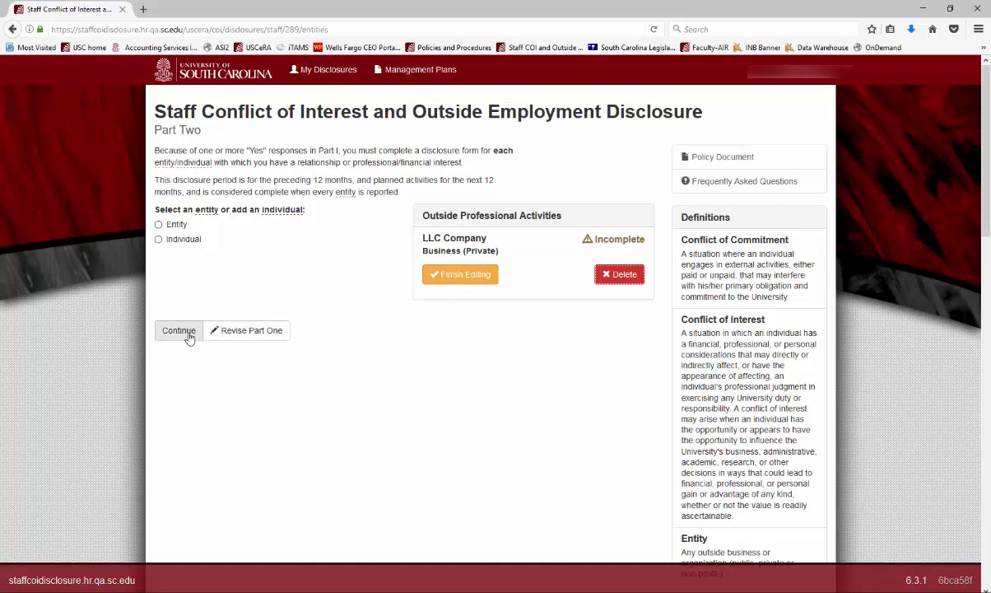
Open LLC Company's questionnaire, describe the relationship as xxxx, and report outside employment with xxx as title and work schedule
click(435, 282)
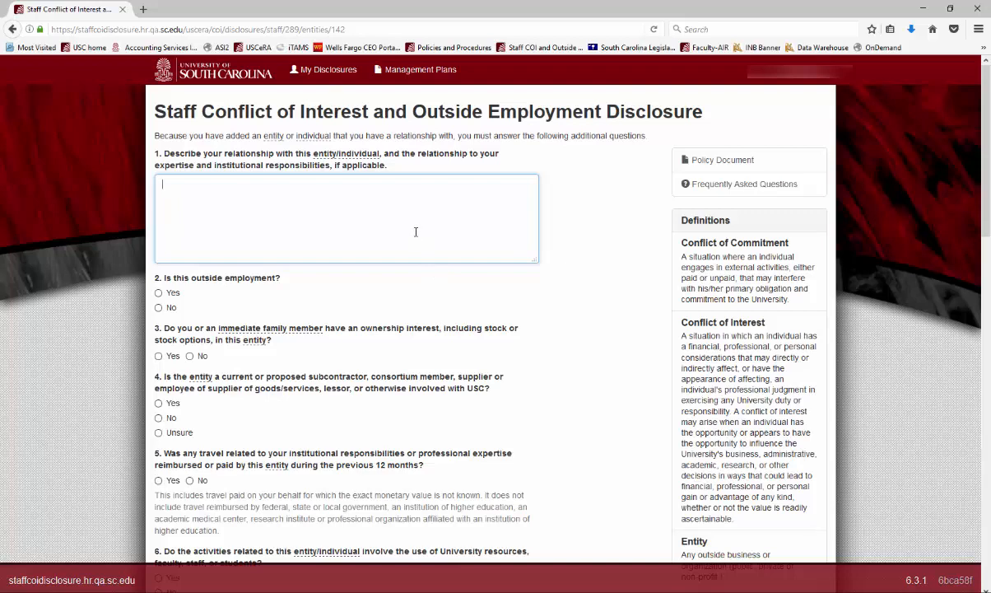
text(xxxx)
click(158, 293)
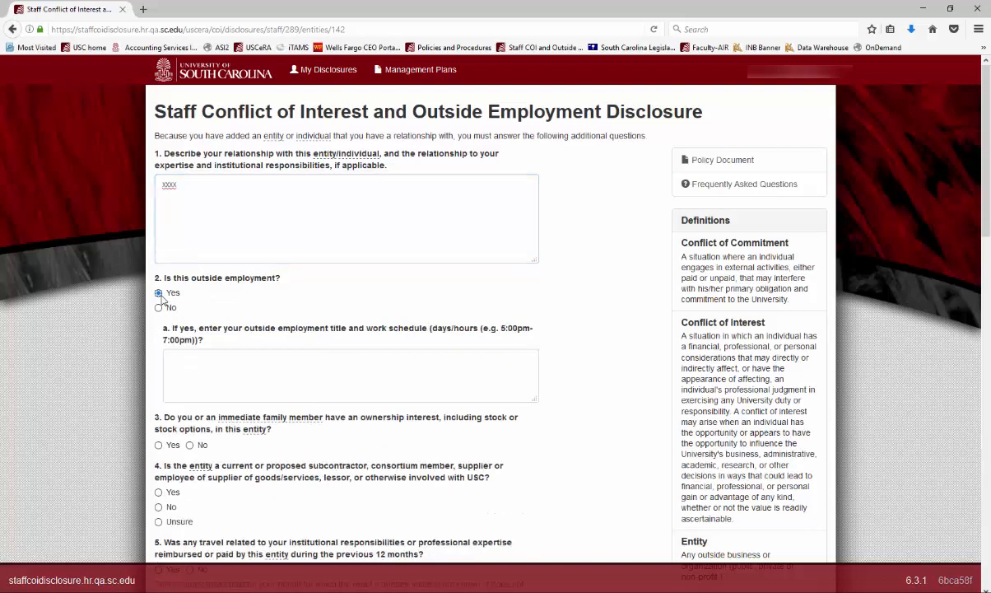
click(227, 382)
text(xxx)
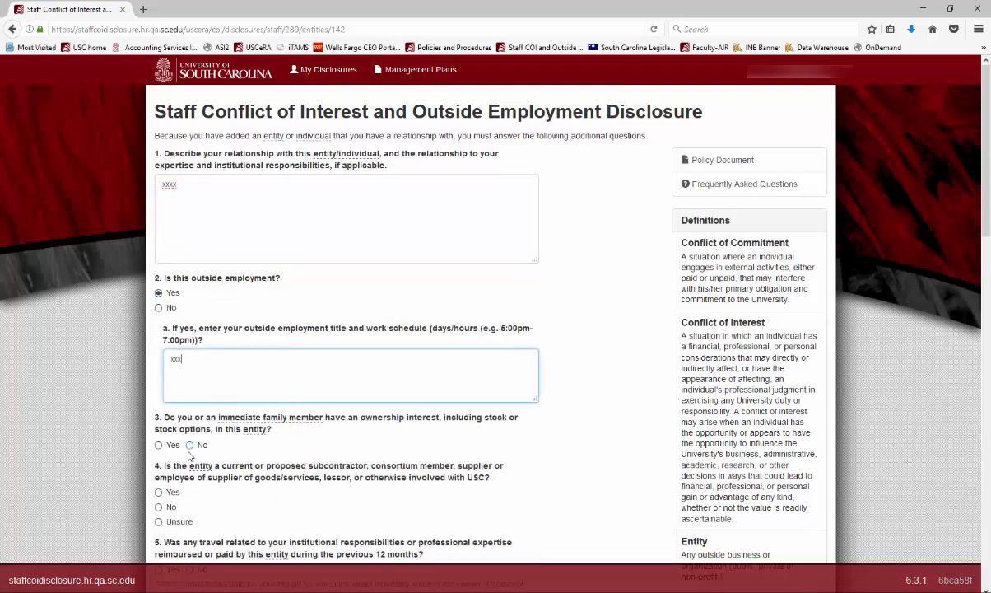
Answer No to the ownership, USC involvement, travel and University resources questions for LLC Company, and submit the answers
click(189, 445)
click(159, 493)
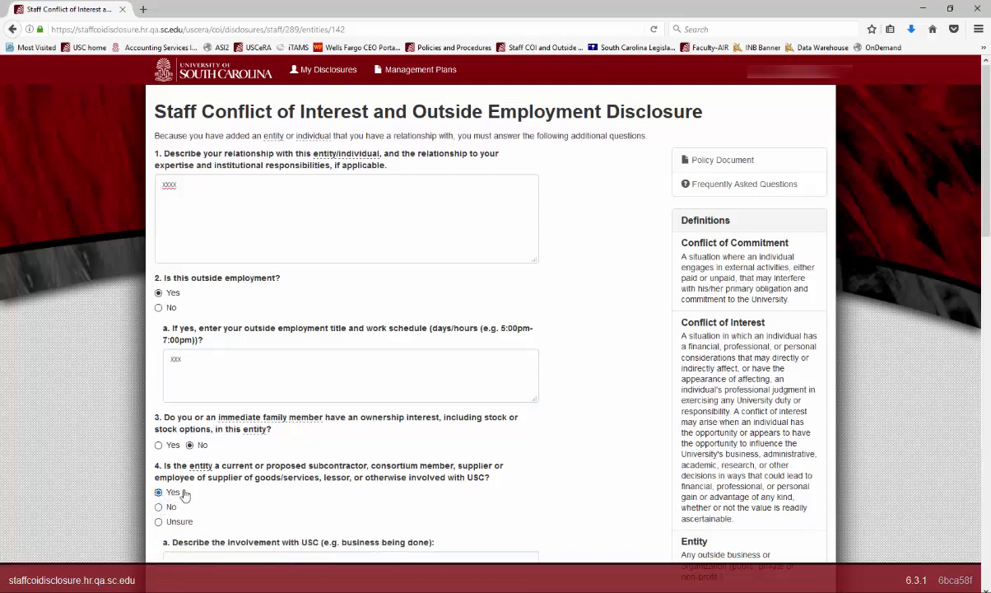
scroll(261, 503, down, 3)
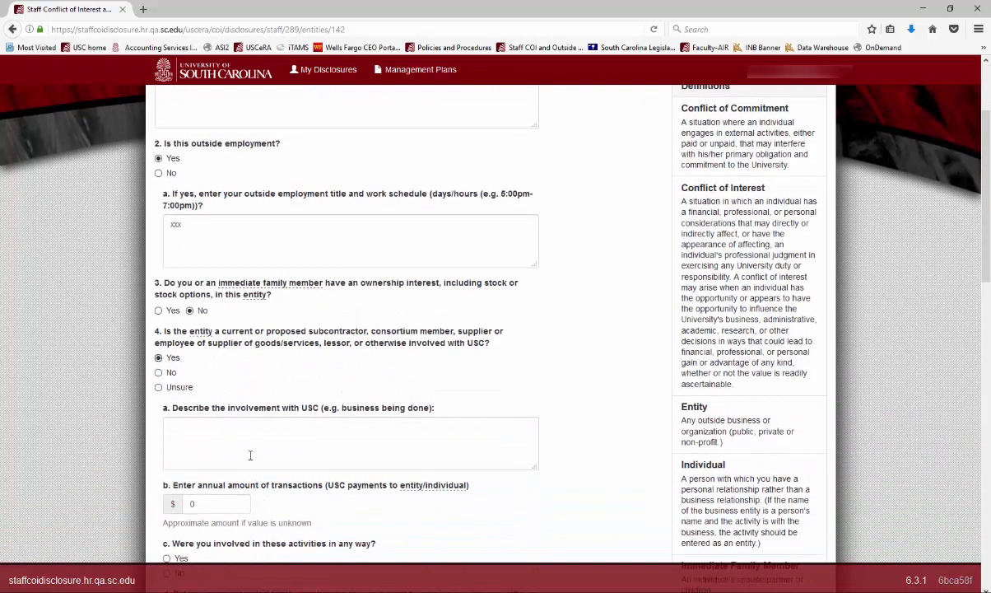
click(237, 434)
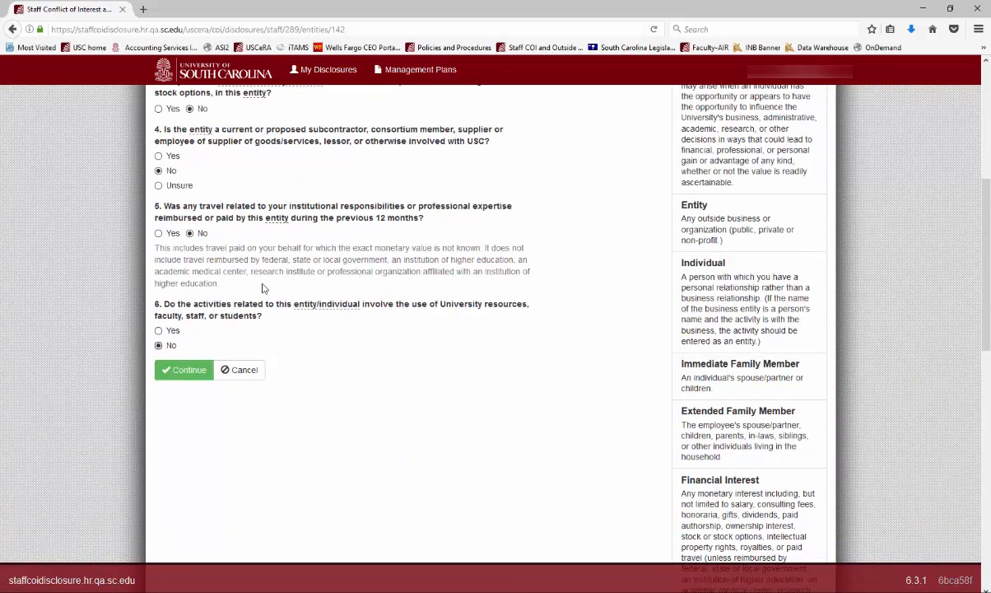
click(190, 370)
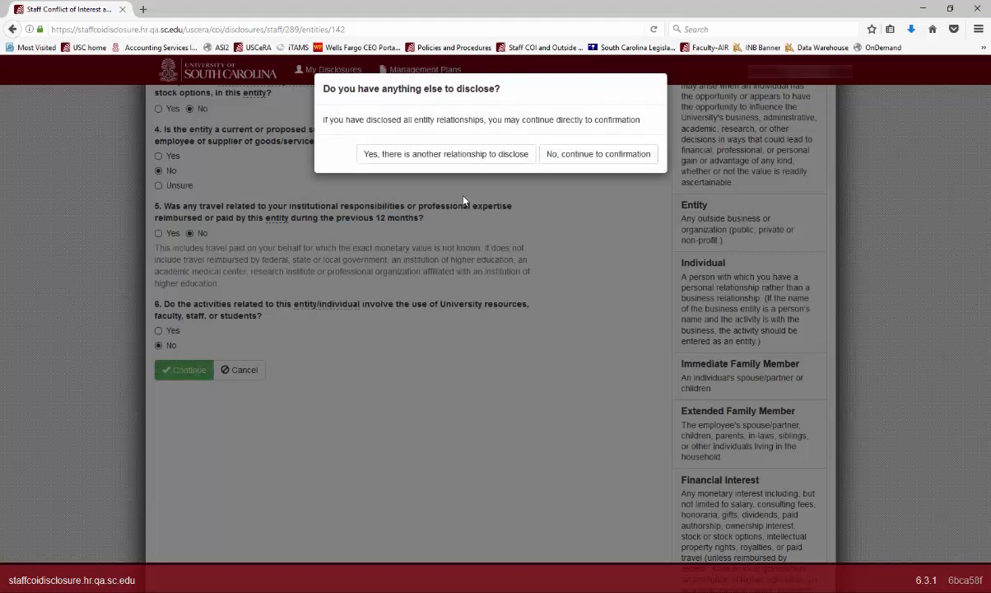
Return to Part Two to disclose another relationship and choose Individual
click(454, 153)
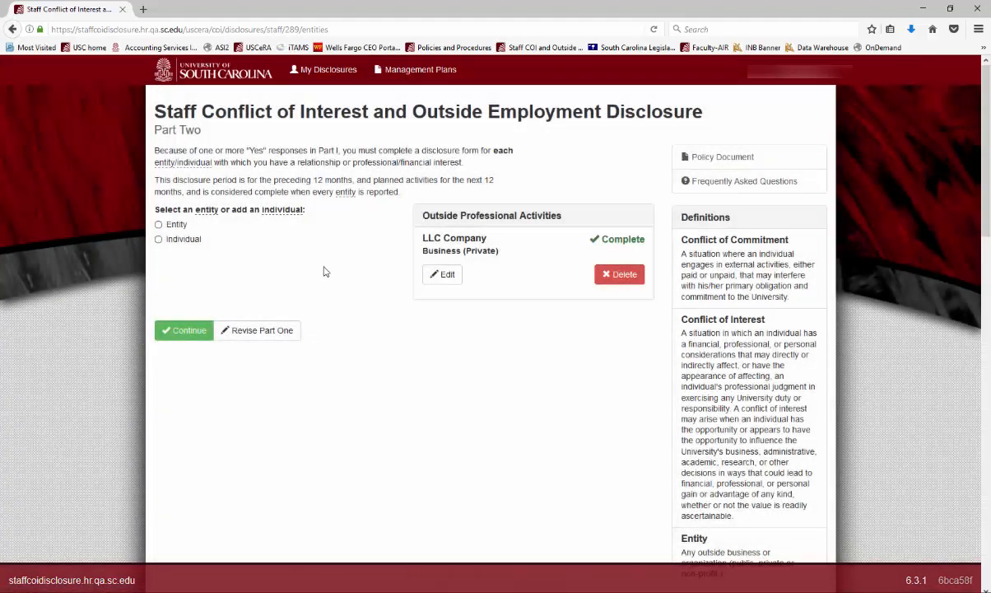
click(170, 226)
click(175, 239)
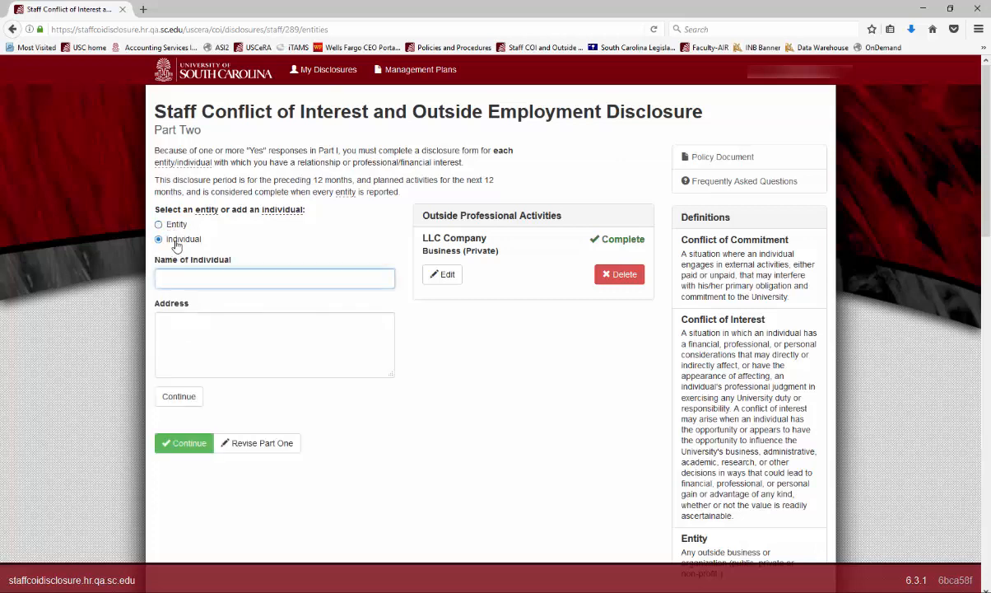
Reopen the LLC Company disclosure for editing, resubmit its answers as they are, and continue to confirmation with nothing else to disclose
click(442, 274)
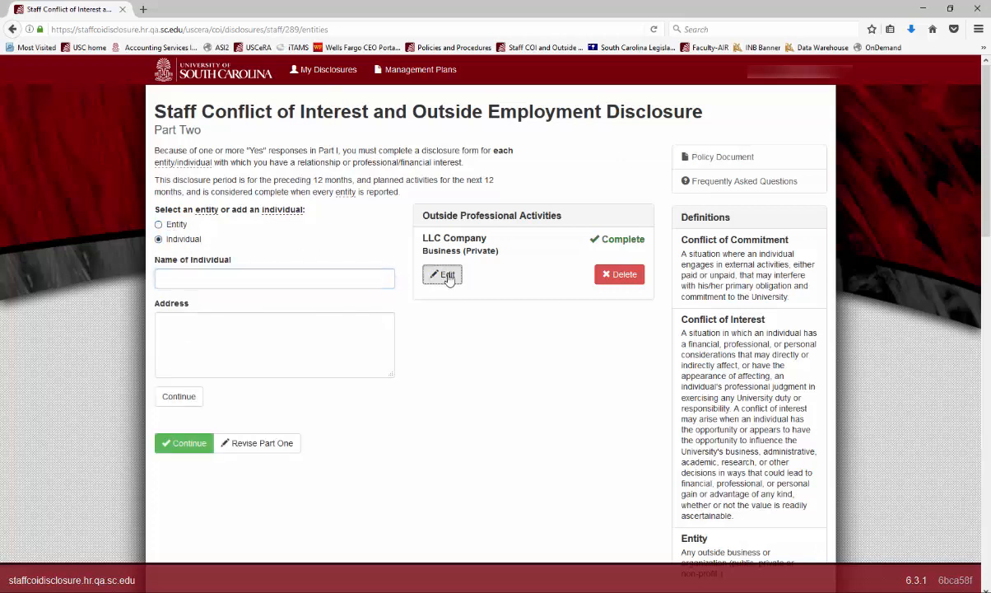
scroll(454, 346, down, 5)
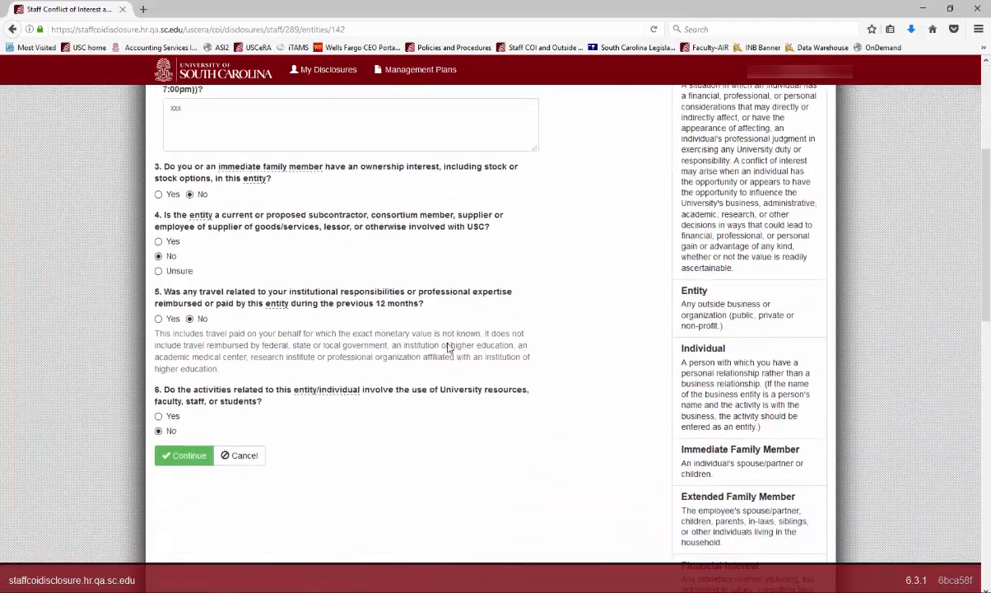
click(194, 369)
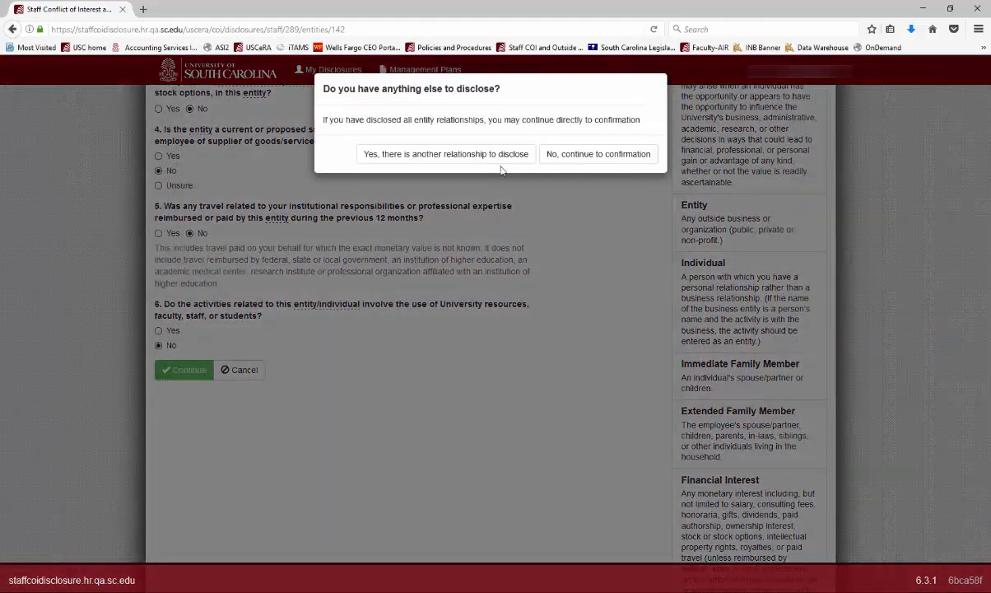
click(566, 155)
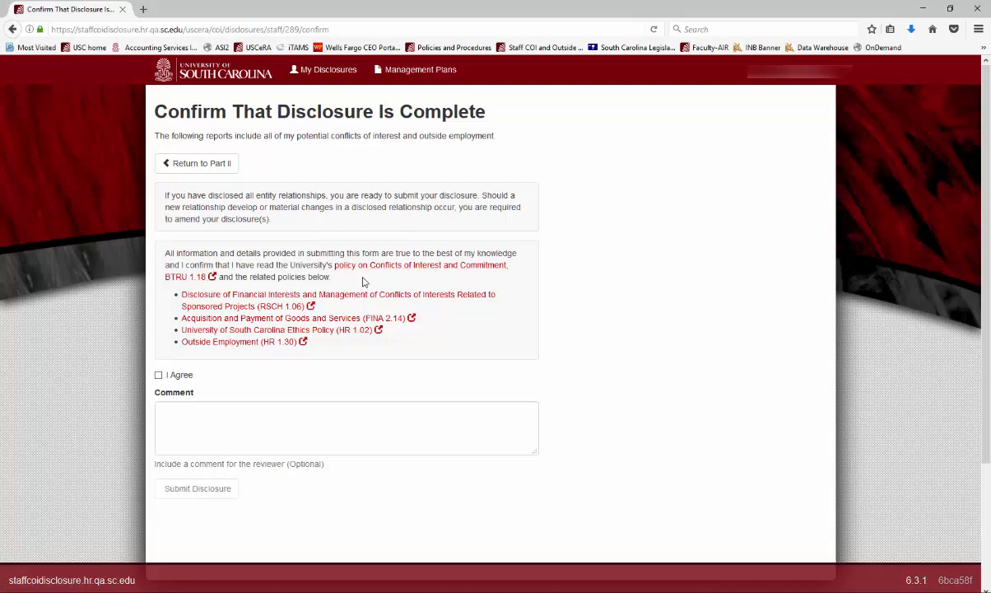
Agree to the conflict of interest policy statement and submit the disclosure without a reviewer comment
click(158, 376)
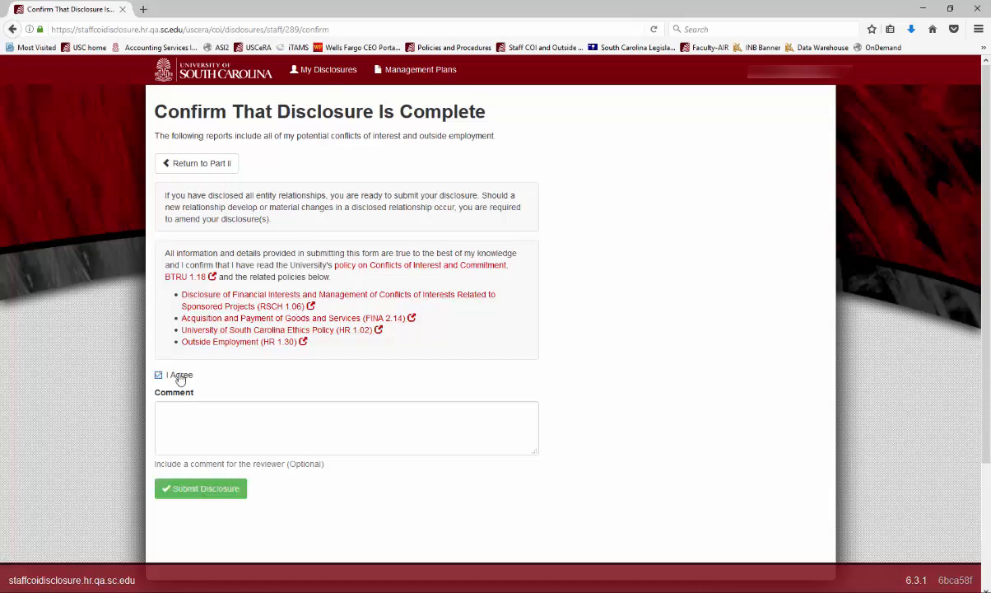
click(217, 489)
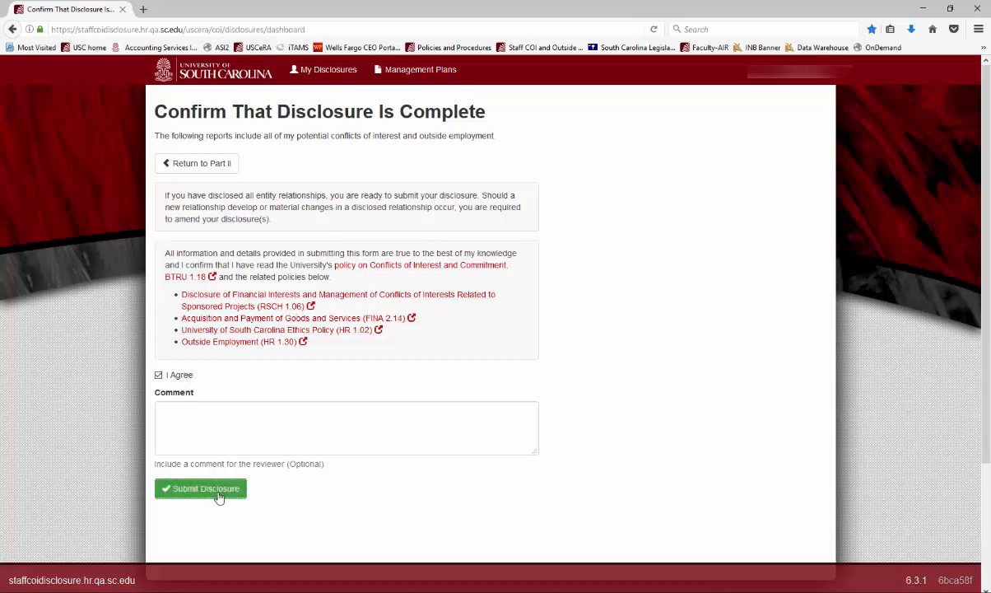
Check the evaluation status and reviewer comment of the submitted disclosure under My Disclosures, refreshing the page for updates
click(324, 80)
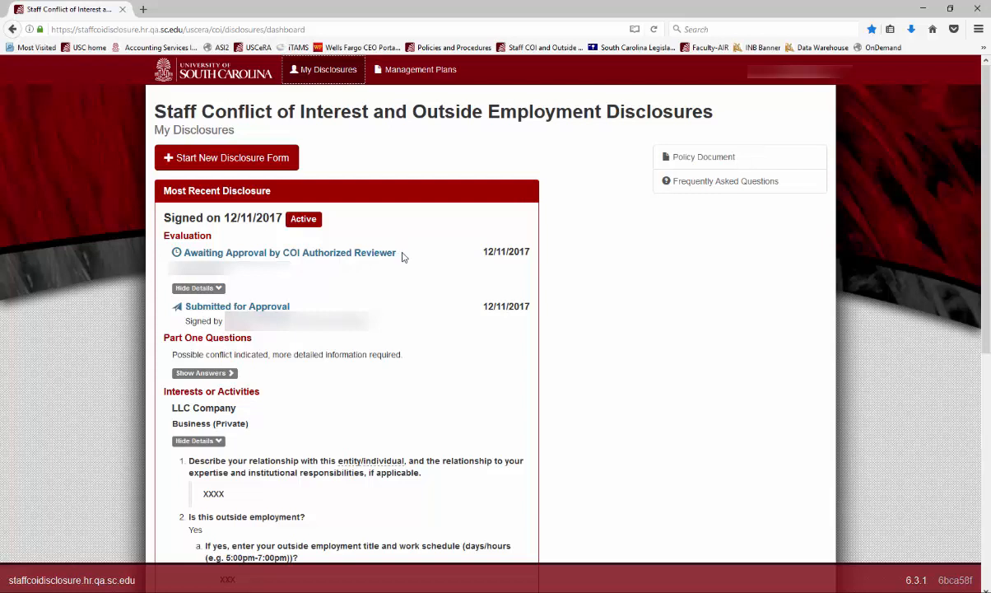
key(F5)
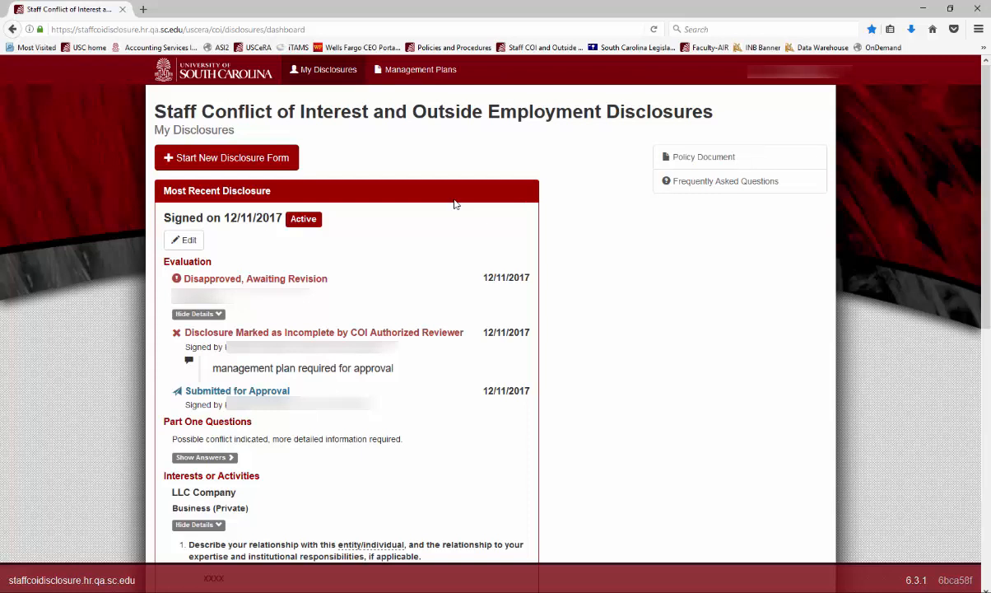
click(309, 71)
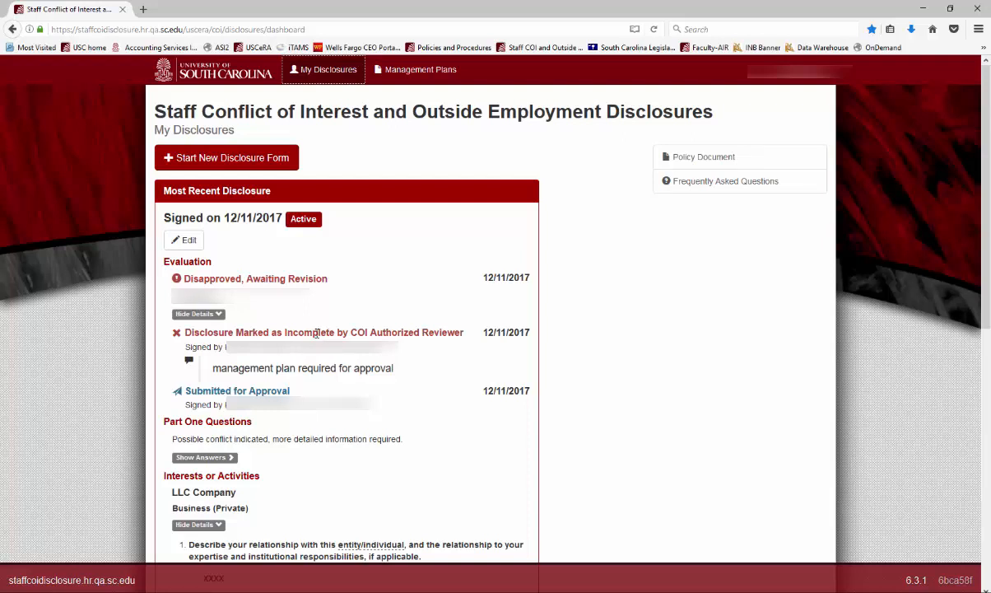
click(411, 373)
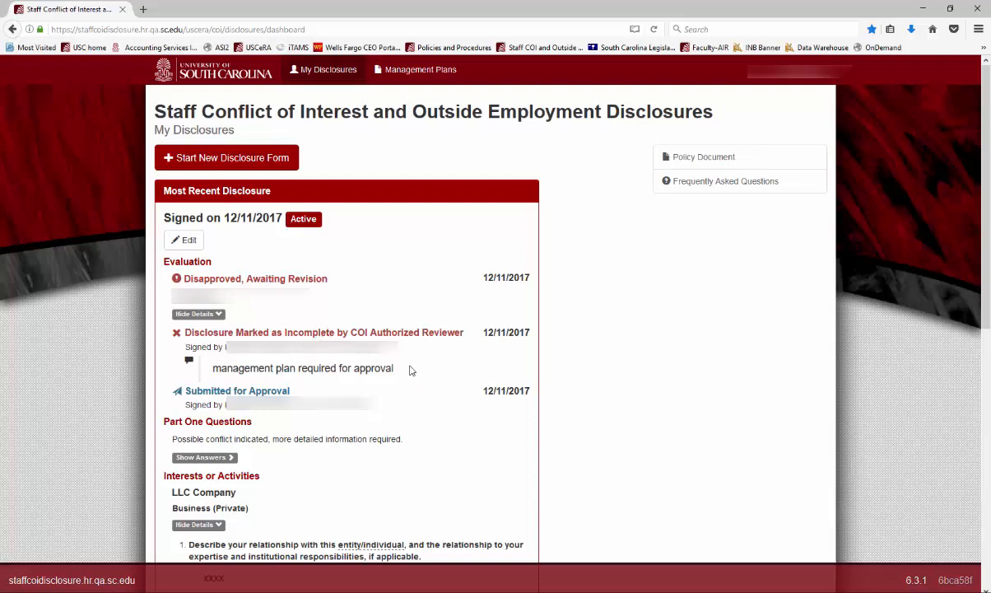
Download the Management Plan Template from the Management Plans page and open it in Microsoft Word
click(409, 72)
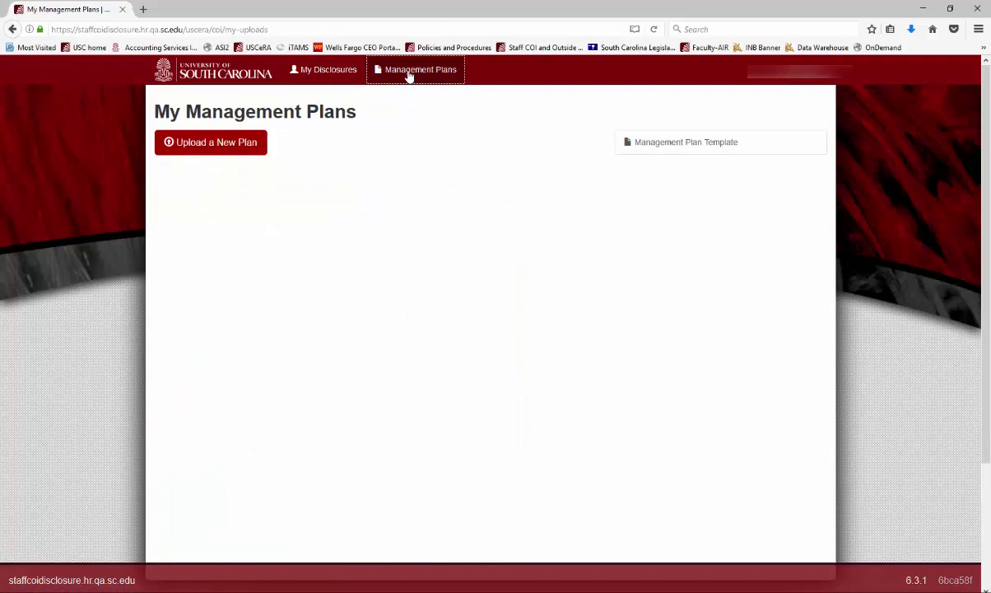
click(646, 146)
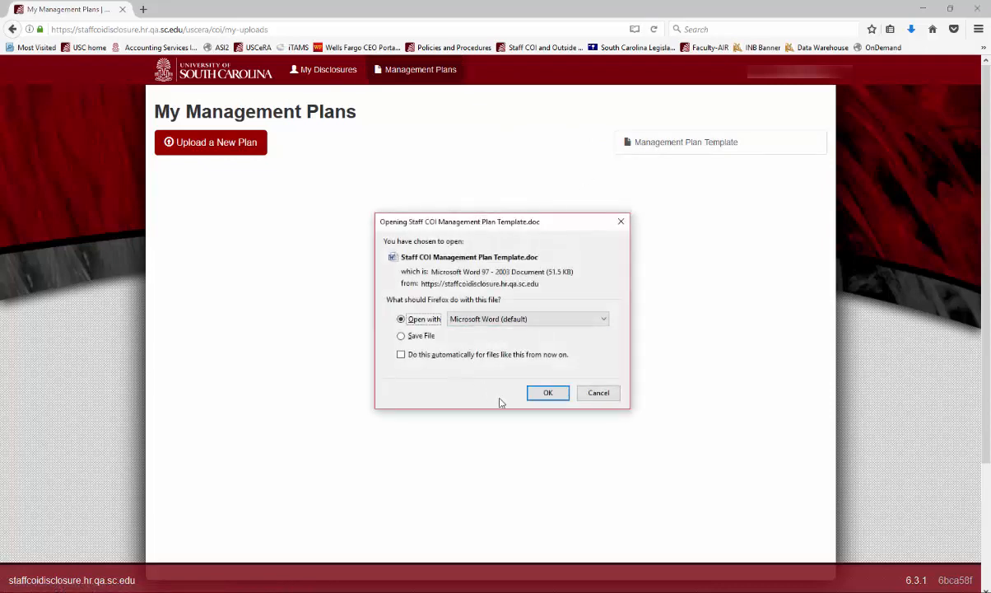
click(545, 394)
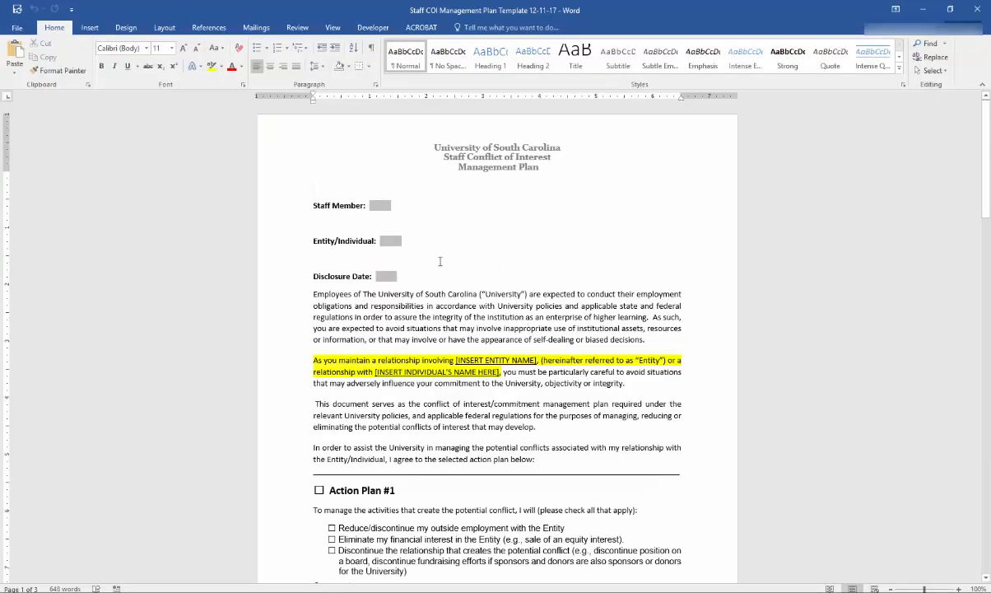
Examine the management plan template from the entity fields through the three action plans, facilities question, annual review requirement and signature blocks
click(392, 241)
scroll(475, 413, down, 2)
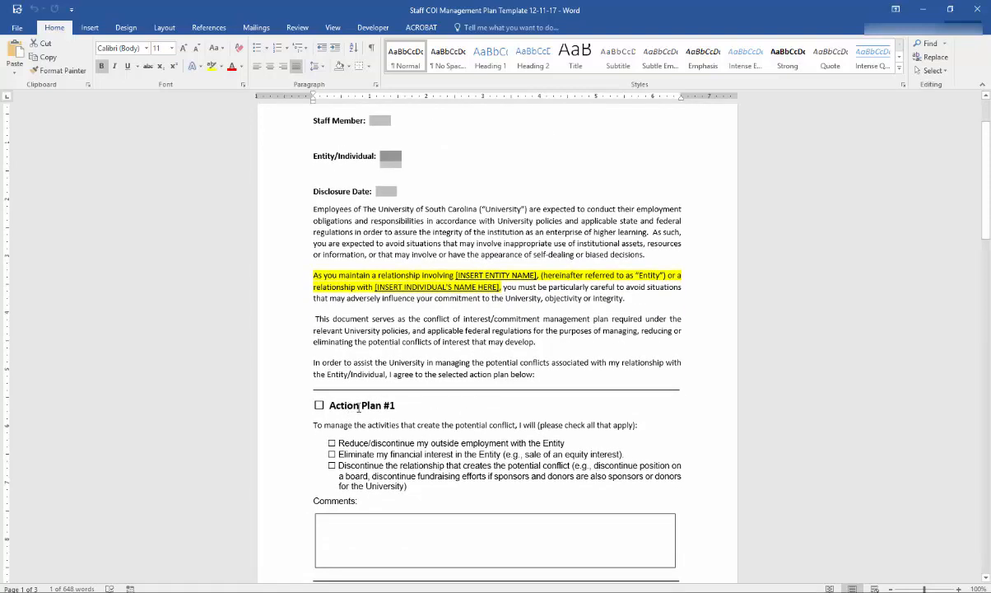
scroll(358, 407, down, 3)
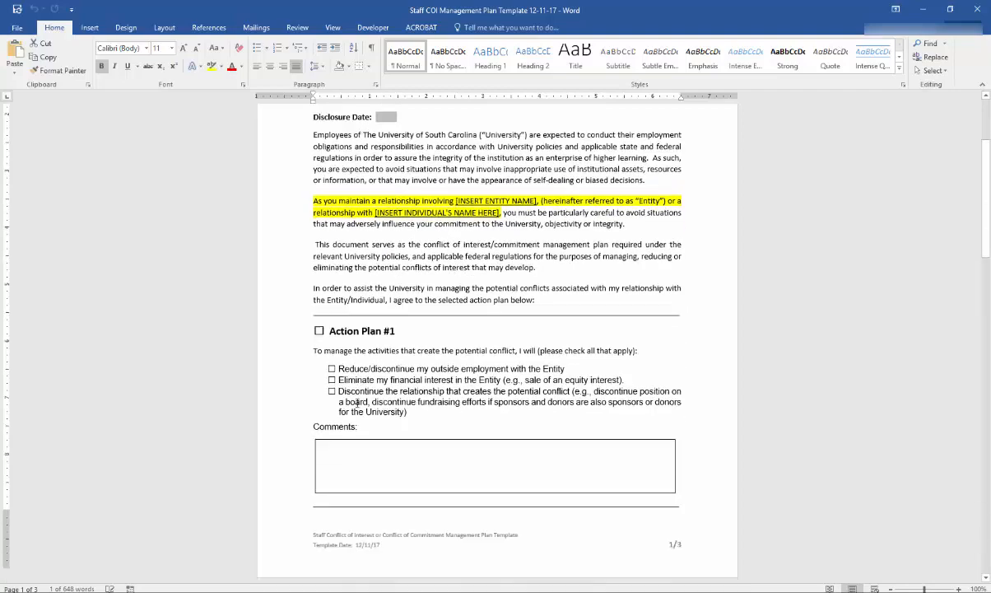
scroll(358, 407, down, 8)
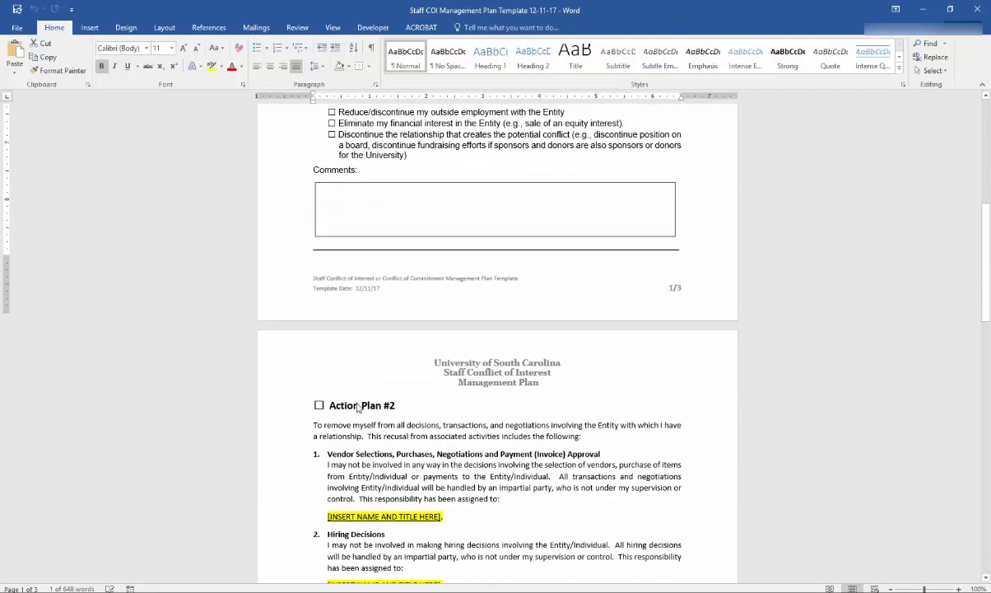
scroll(357, 403, down, 6)
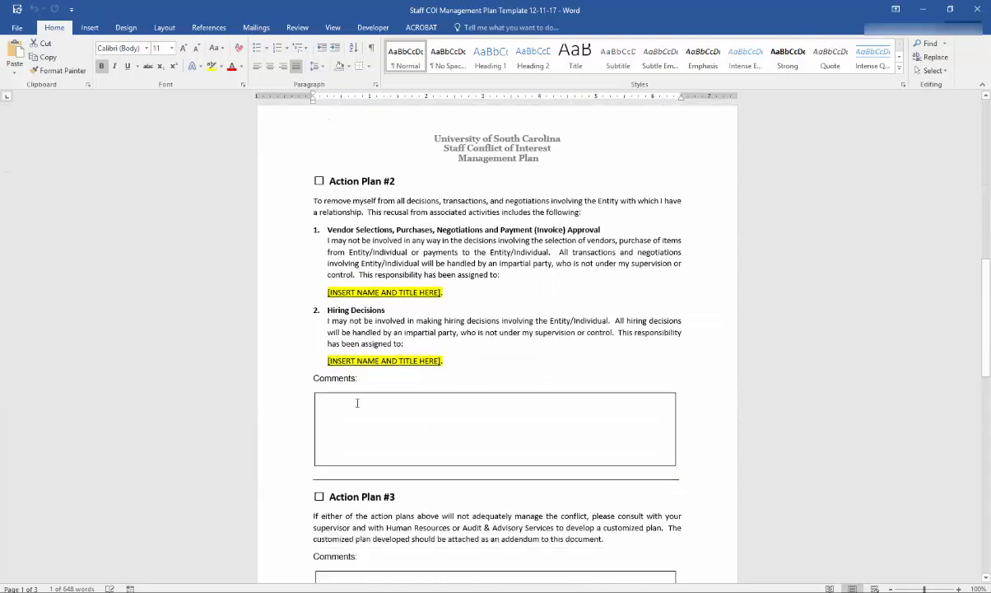
scroll(358, 404, down, 9)
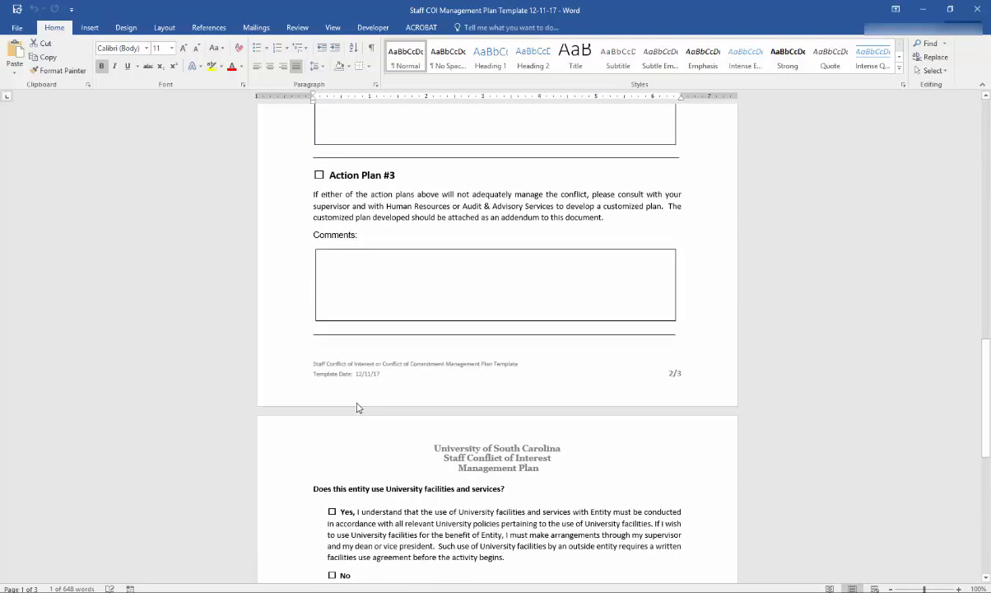
scroll(357, 404, down, 6)
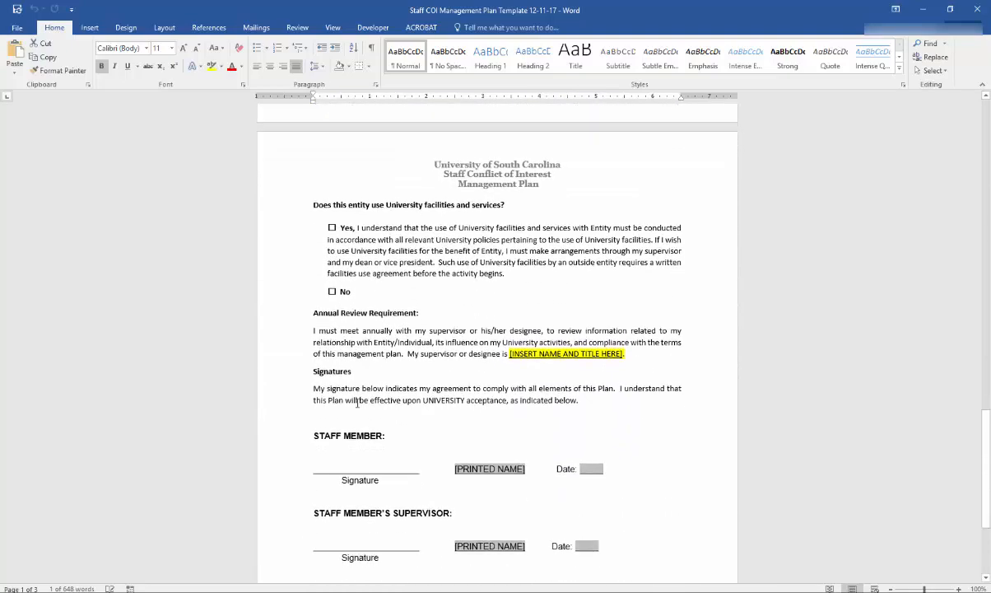
scroll(357, 403, down, 2)
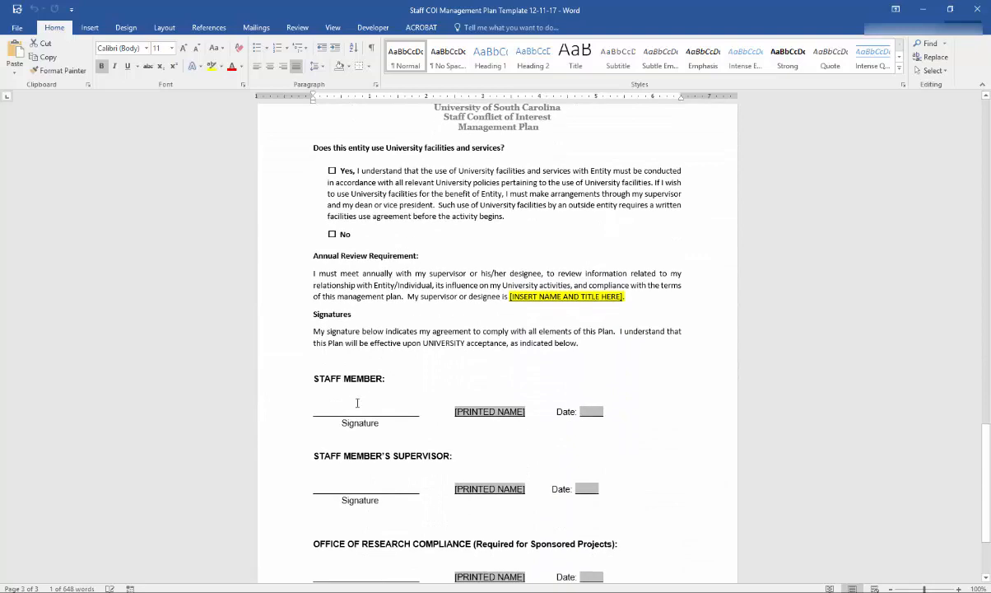
click(371, 481)
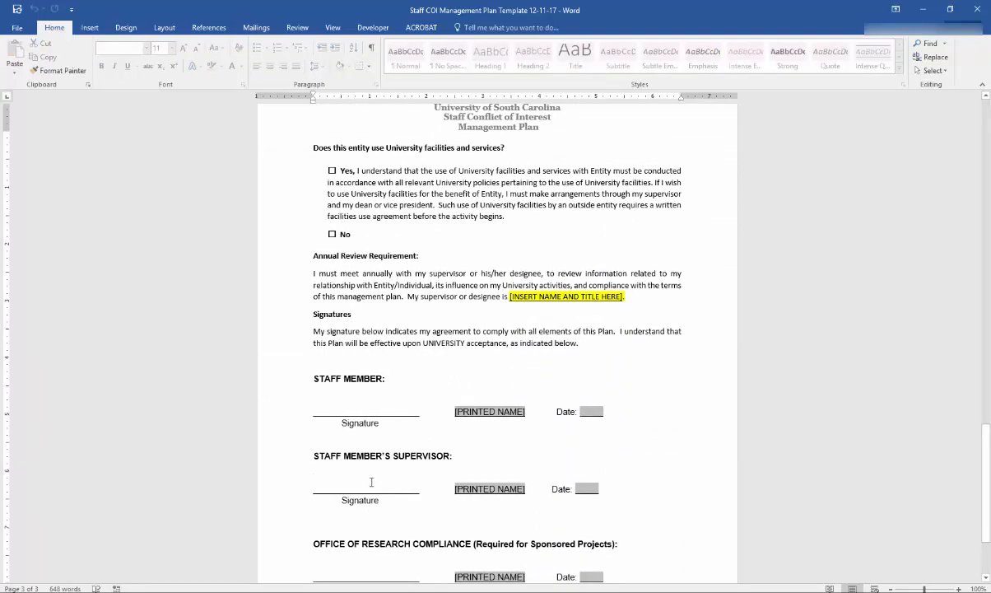
scroll(371, 481, down, 3)
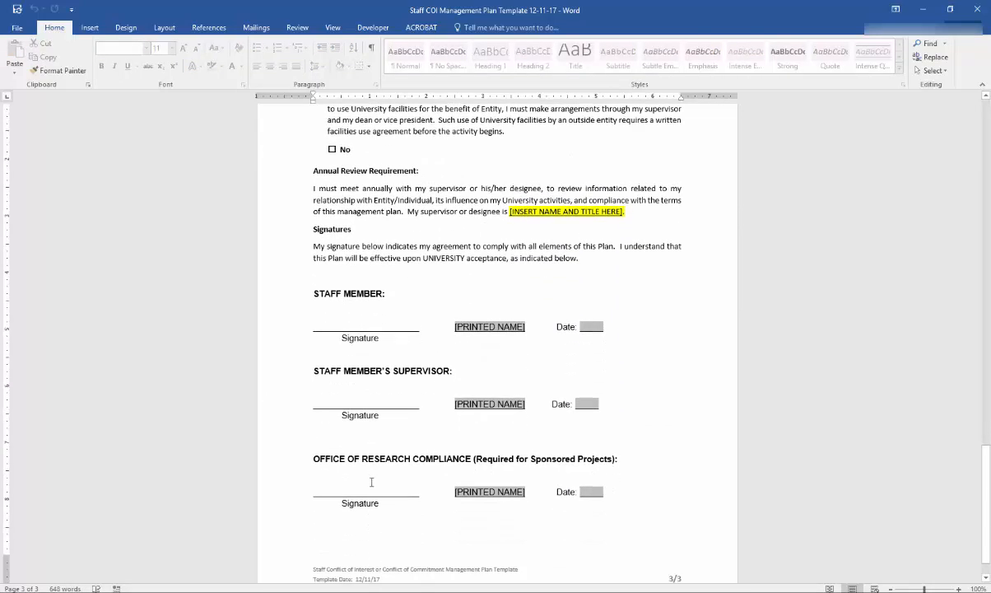
scroll(371, 481, down, 1)
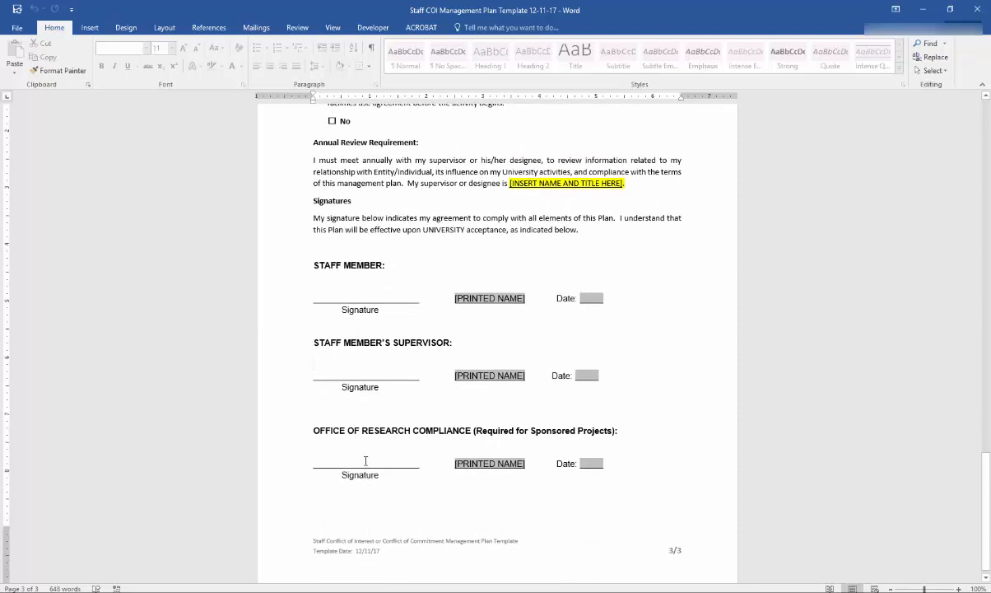
click(366, 461)
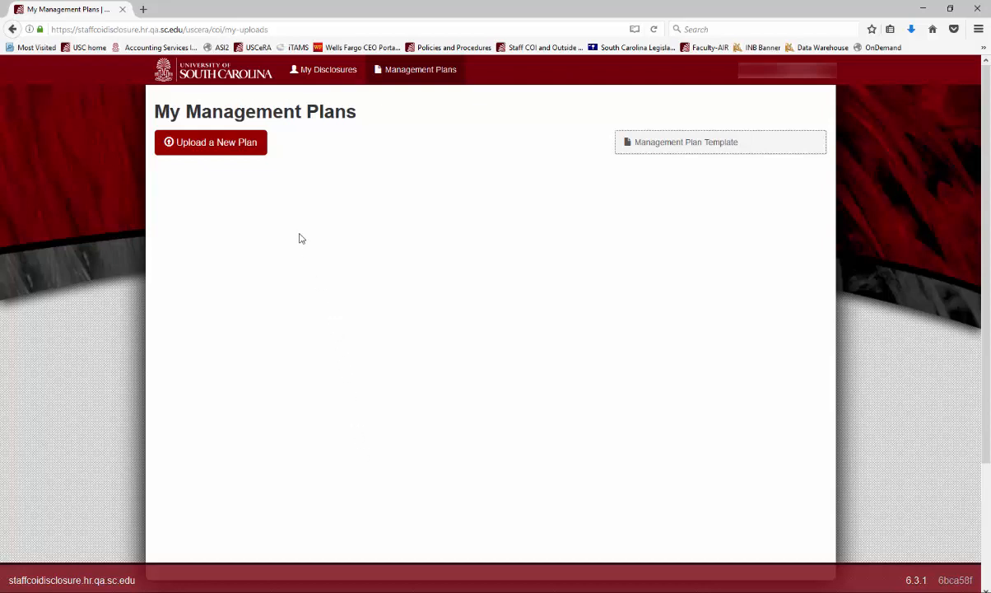
Switch to the browser and upload LLC Company Staff COI Managment Plan.docx as a new management plan for the entity LLC Company
click(228, 145)
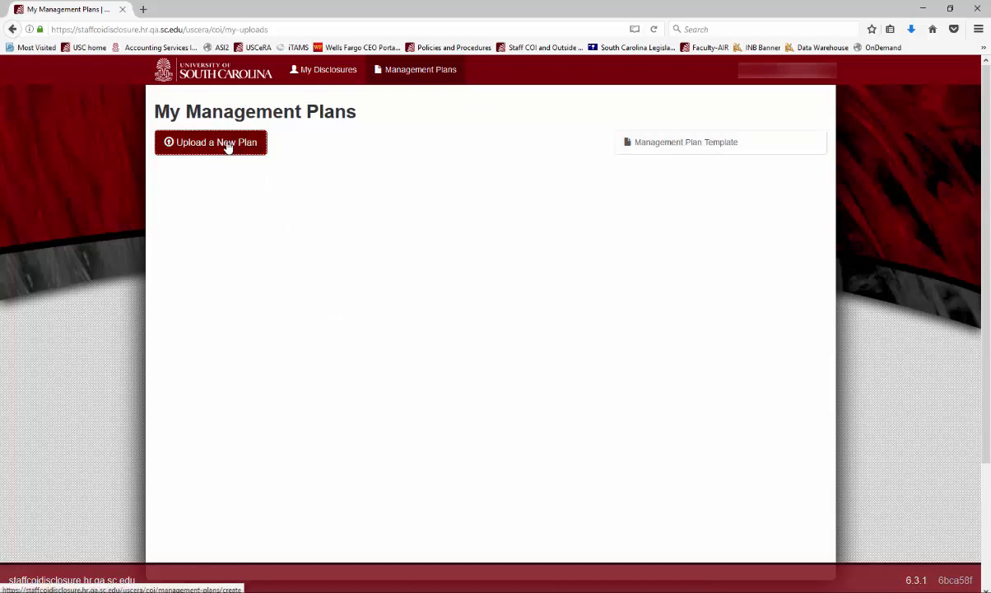
click(197, 188)
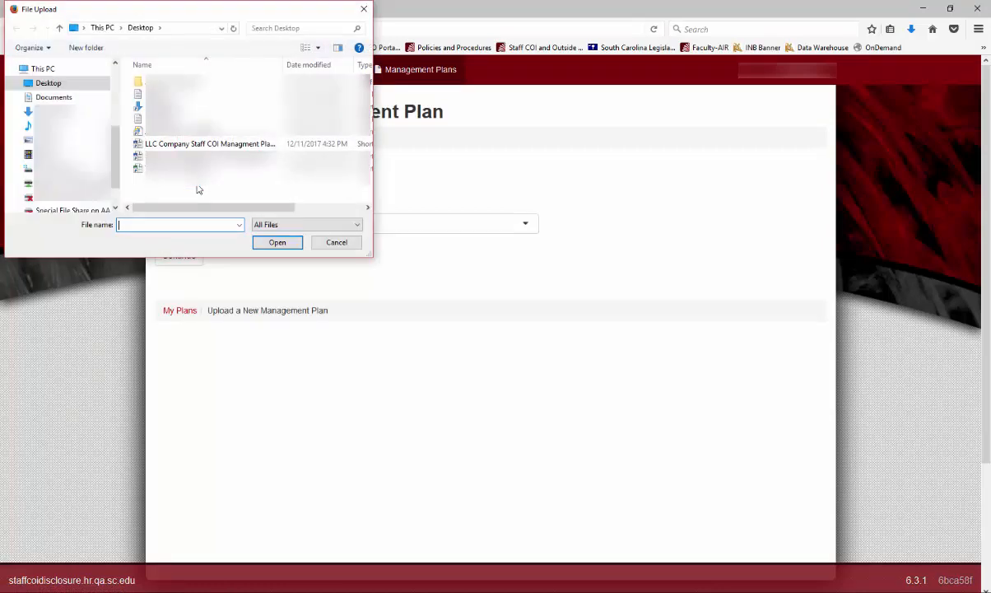
click(172, 145)
click(275, 242)
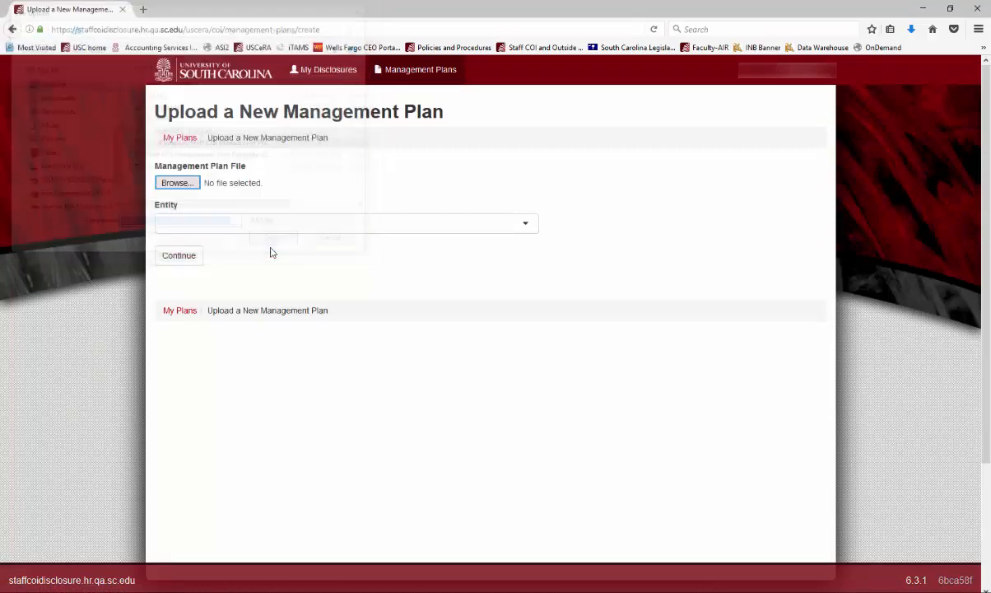
click(521, 225)
text(LLC)
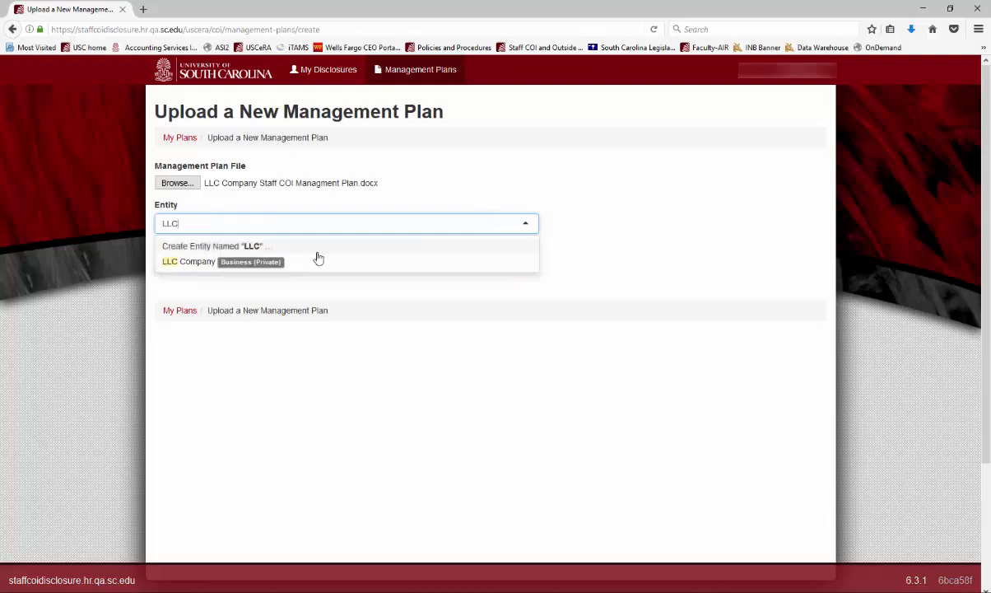
click(236, 265)
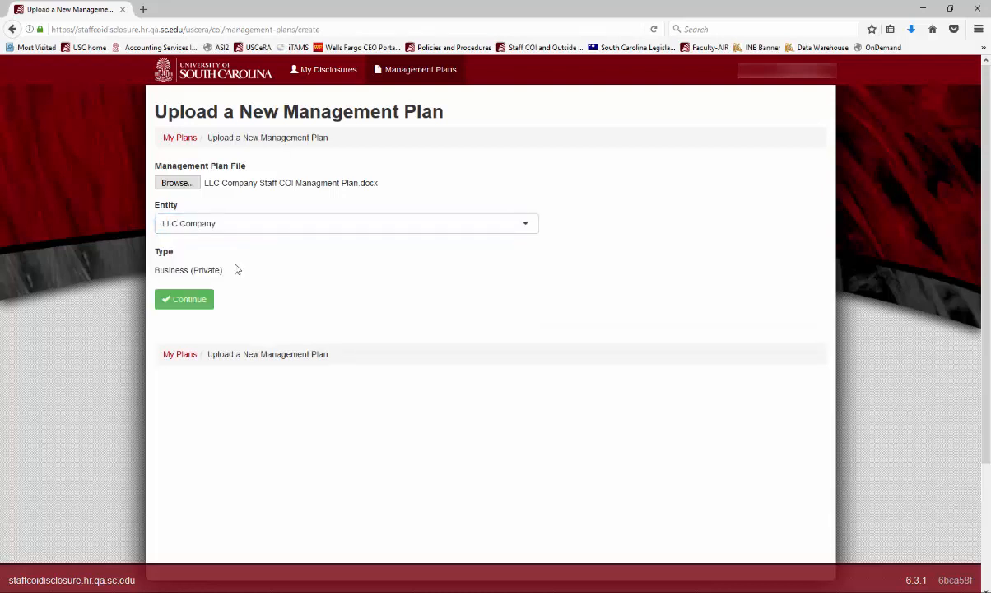
click(187, 301)
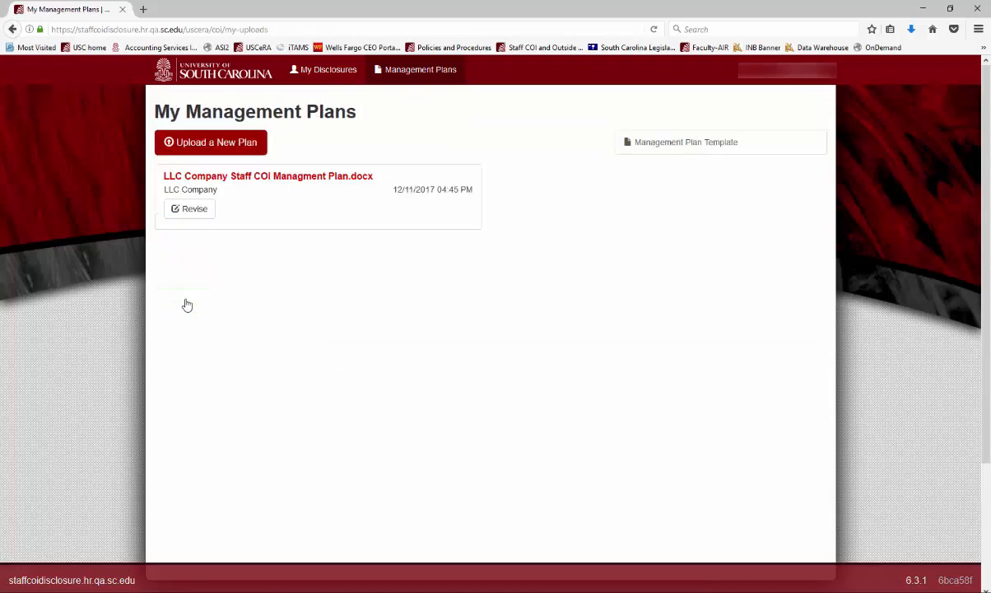
Reopen the returned disclosure for editing, resubmit the Part One and LLC Company answers as they are, and continue to confirmation with nothing else to disclose
click(321, 72)
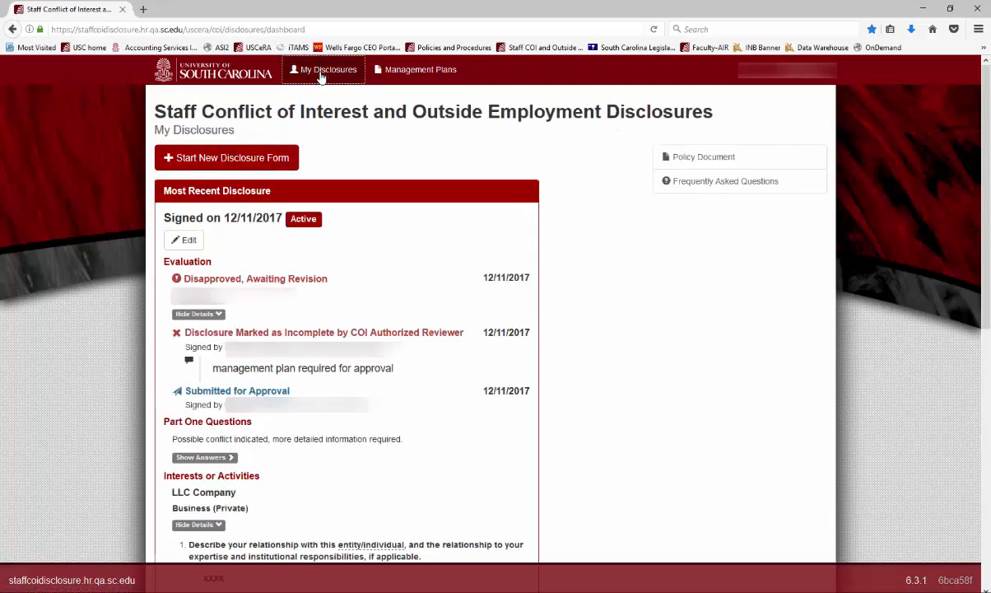
click(191, 243)
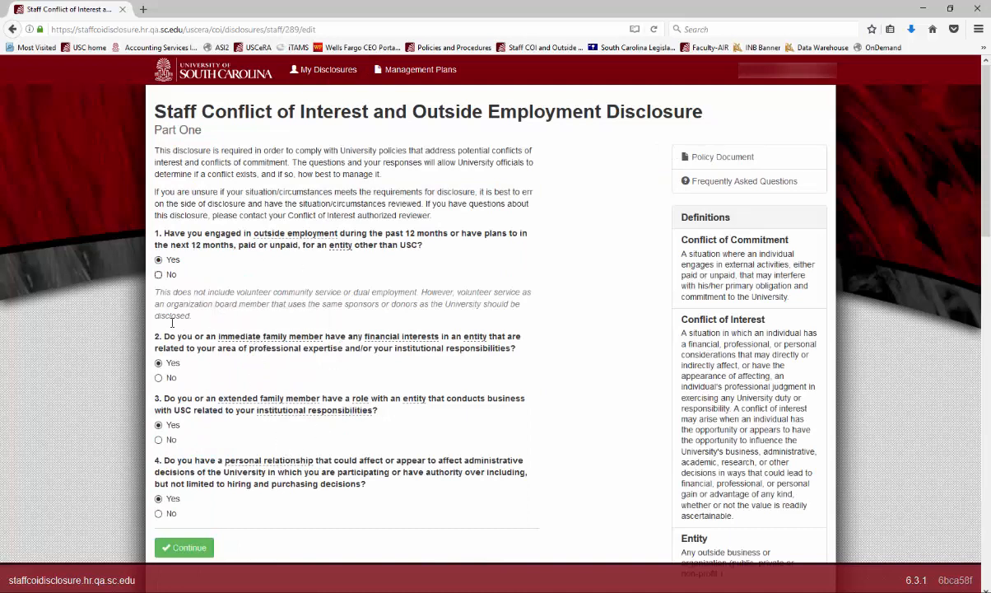
click(192, 548)
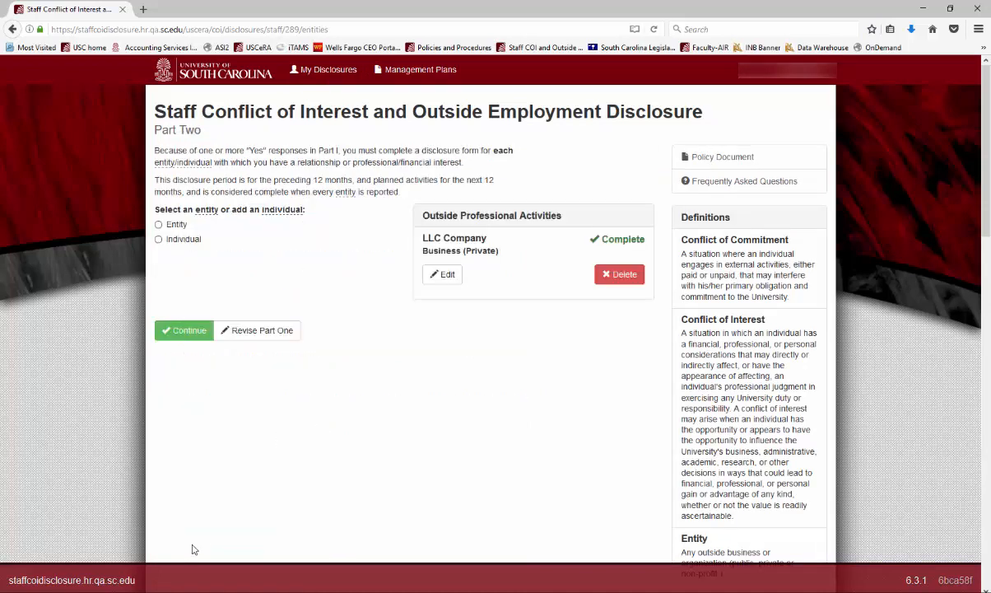
click(442, 274)
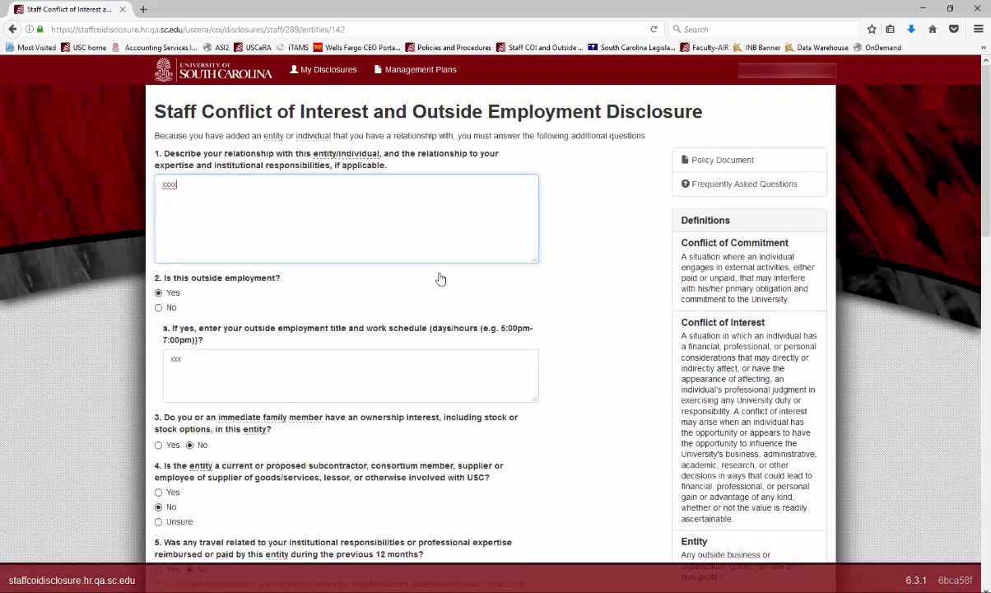
scroll(369, 402, down, 1)
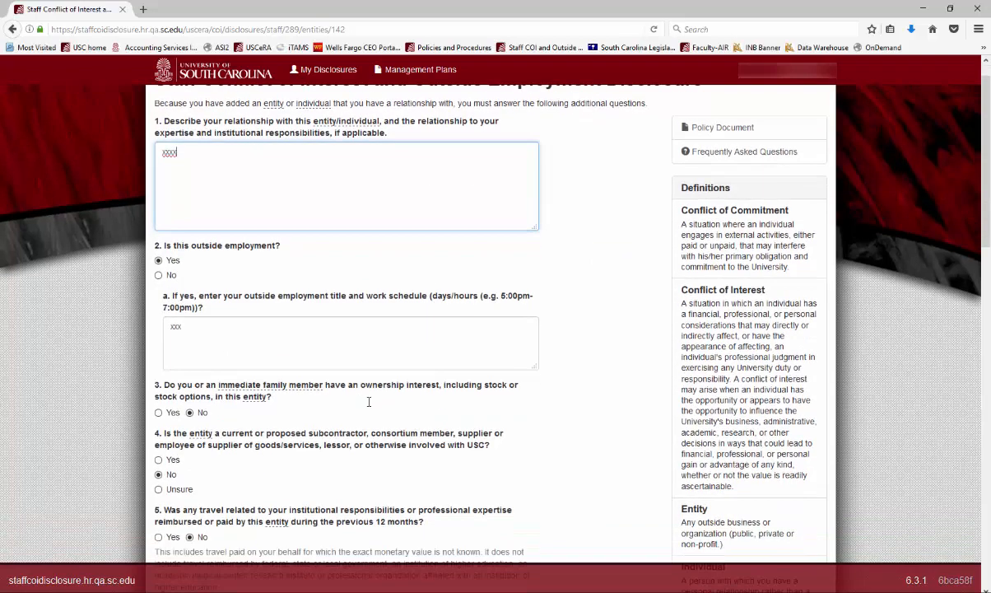
scroll(369, 401, down, 5)
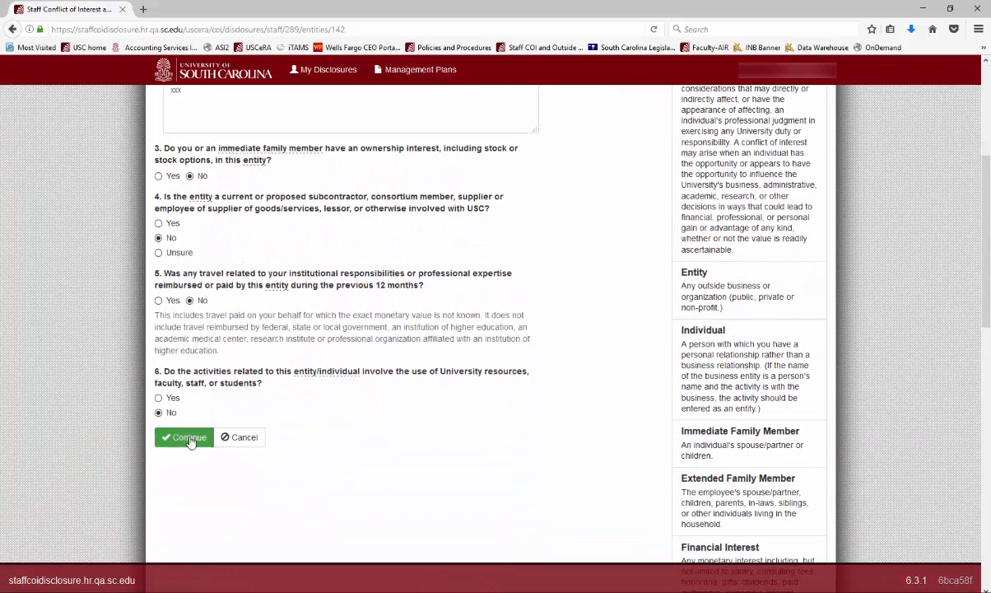
click(189, 439)
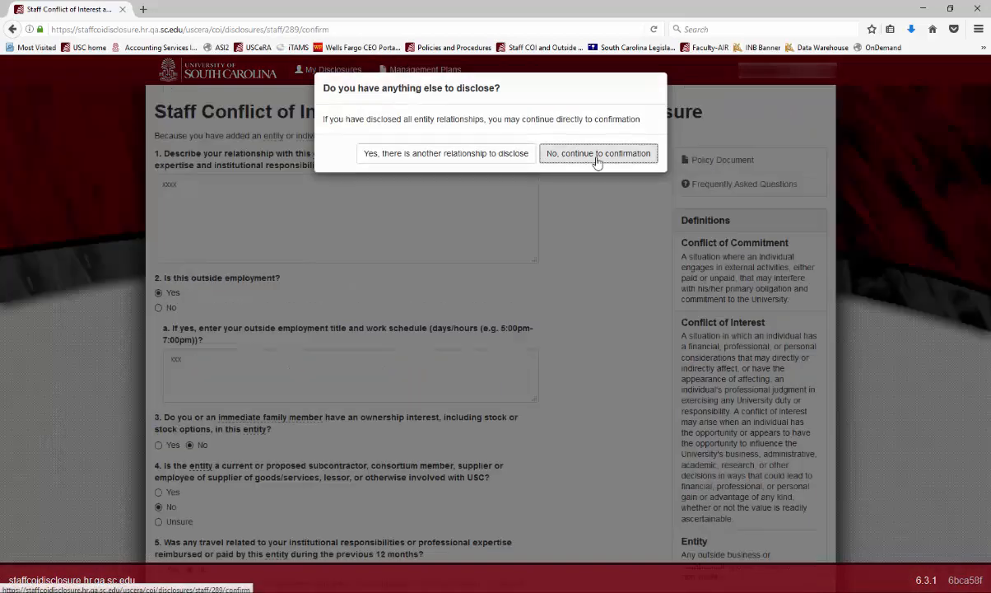
click(597, 156)
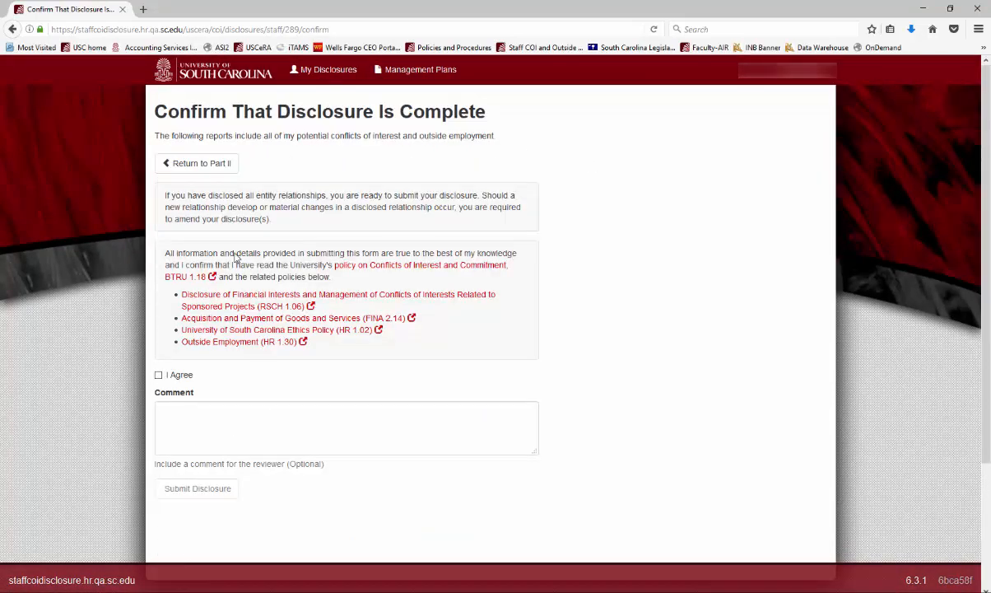
Agree to the policy statement on the confirmation page and submit the revised disclosure
click(158, 374)
scroll(341, 403, down, 1)
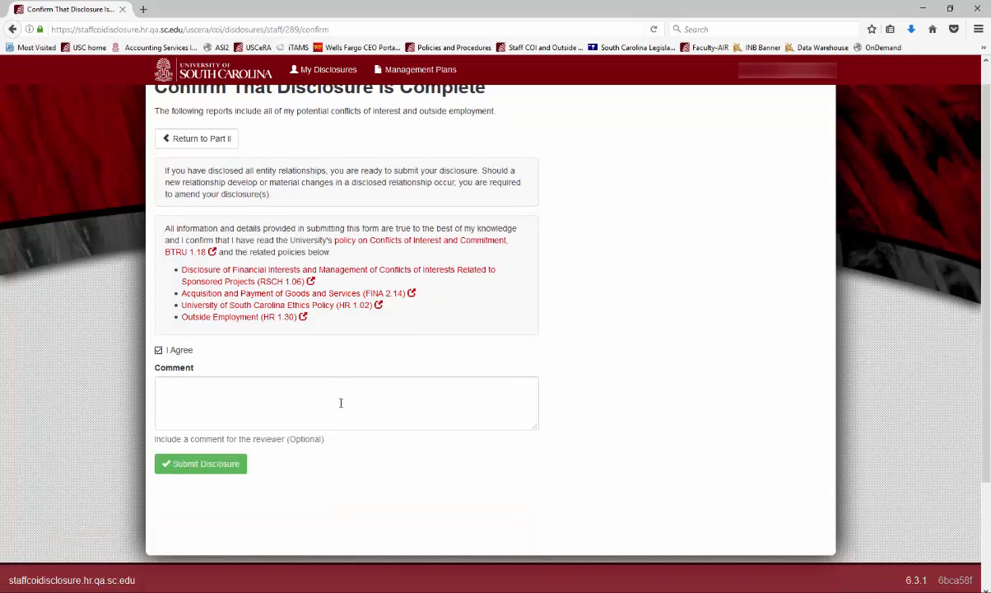
scroll(280, 420, down, 2)
click(217, 430)
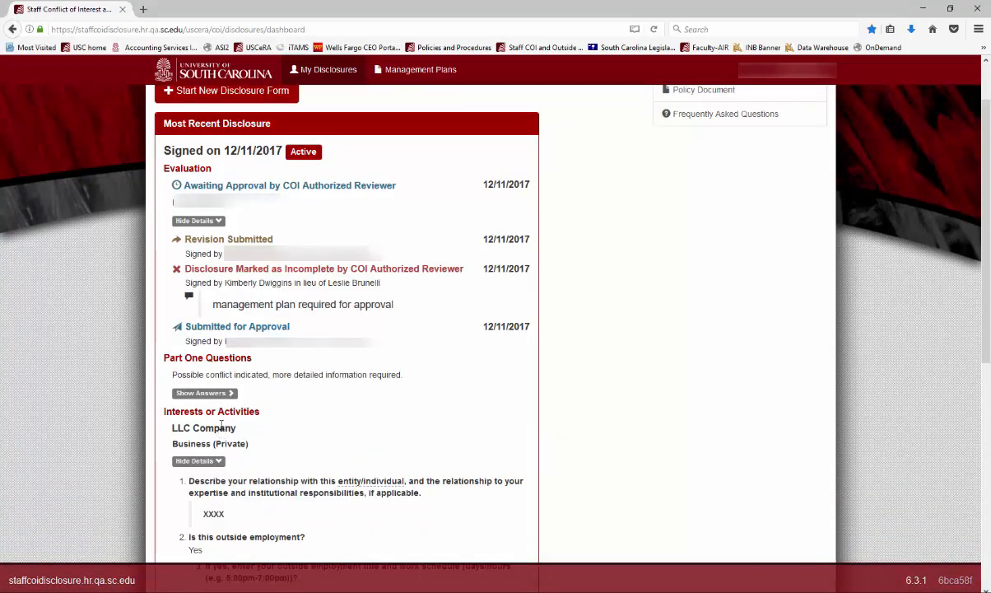